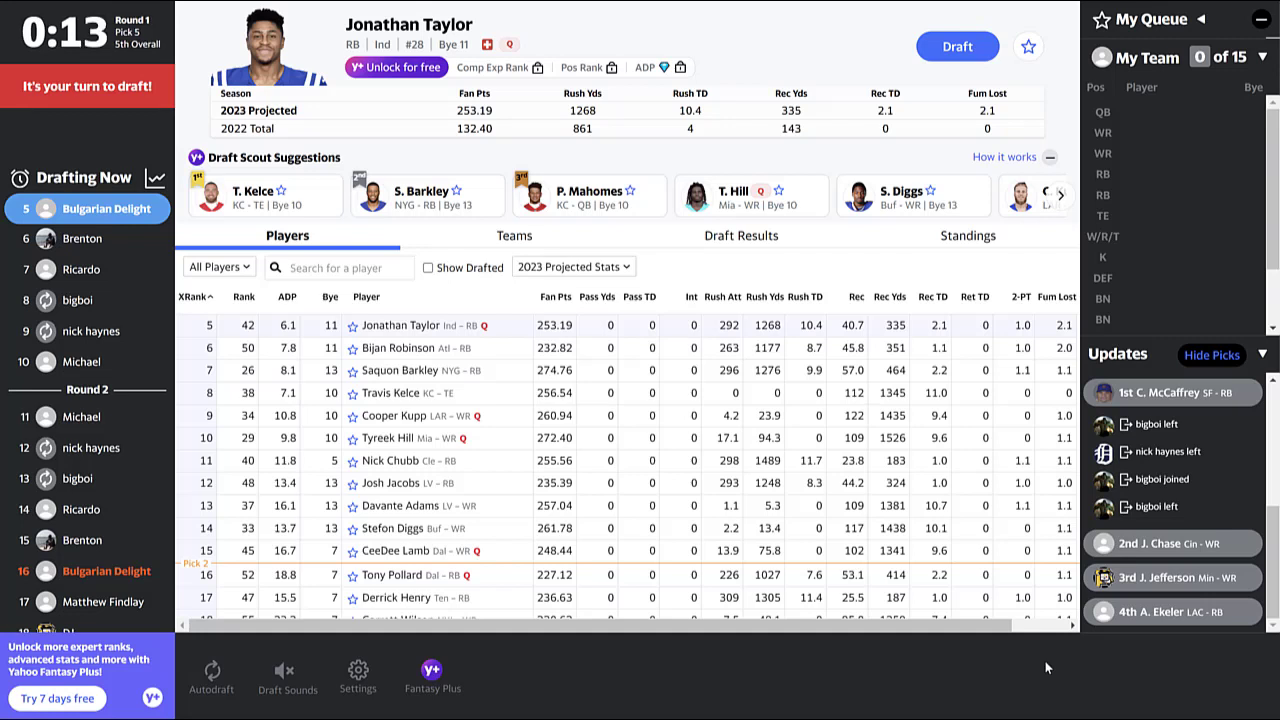
Draft wide receiver Cooper Kupp in round 1 and show the draft results as a board of all teams' picks
{"action": "left_click", "coordinate": [632, 418]}
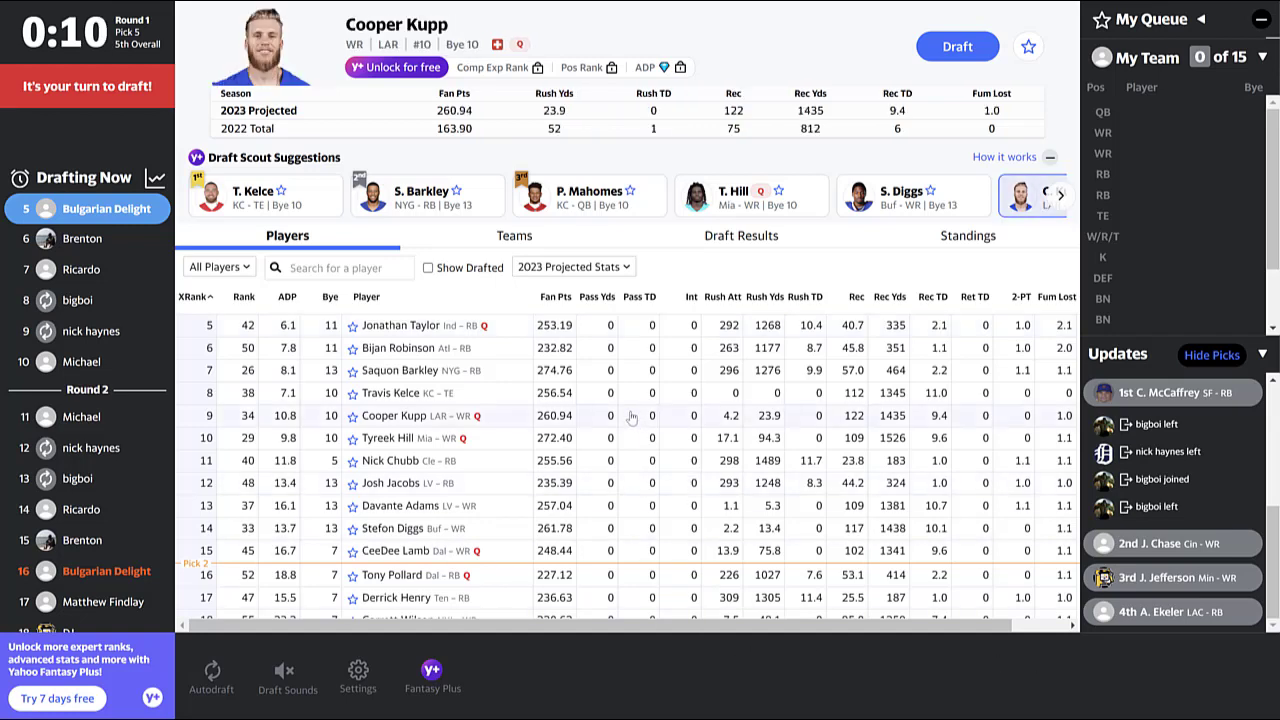
{"action": "left_click", "coordinate": [961, 55]}
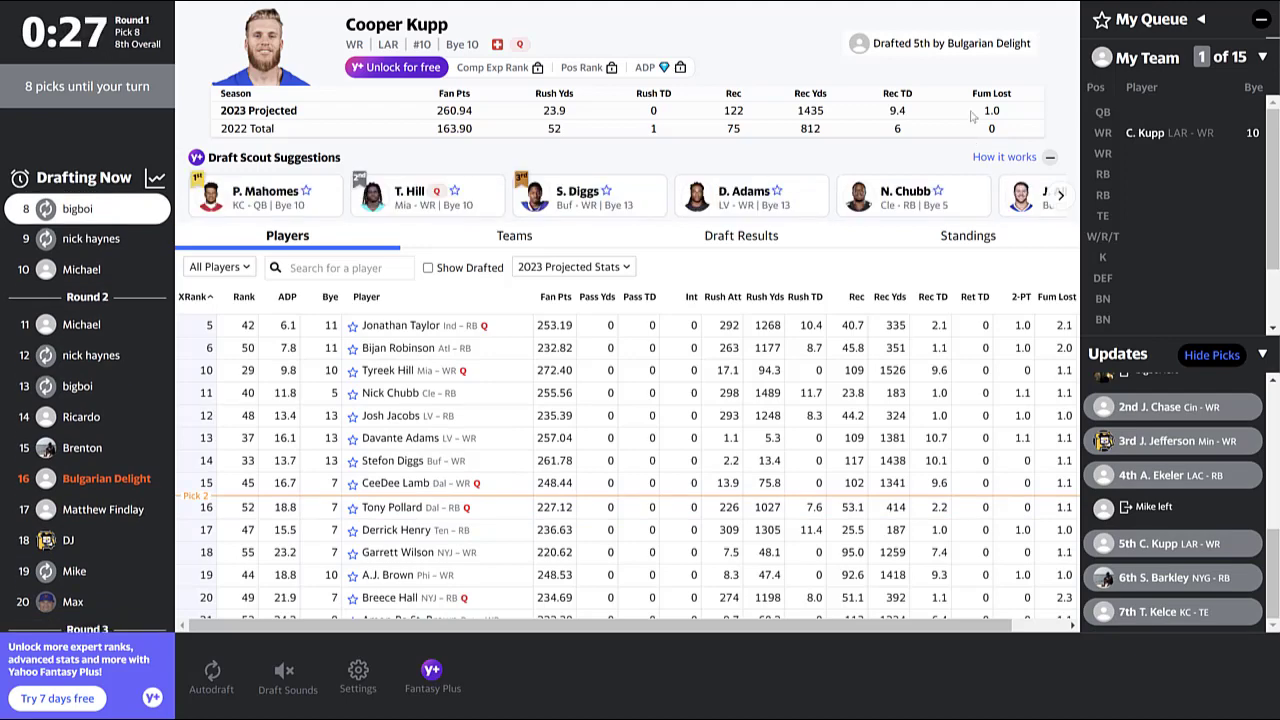
{"action": "left_click", "coordinate": [745, 234]}
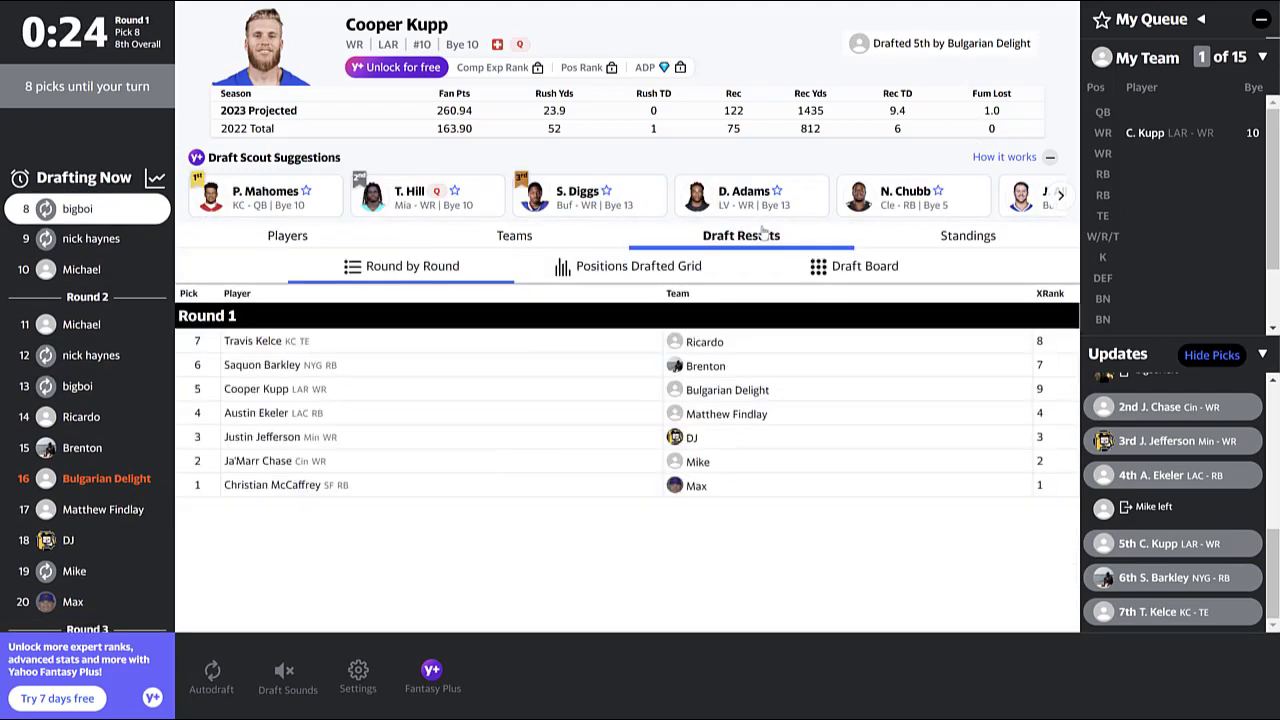
{"action": "left_click", "coordinate": [820, 270]}
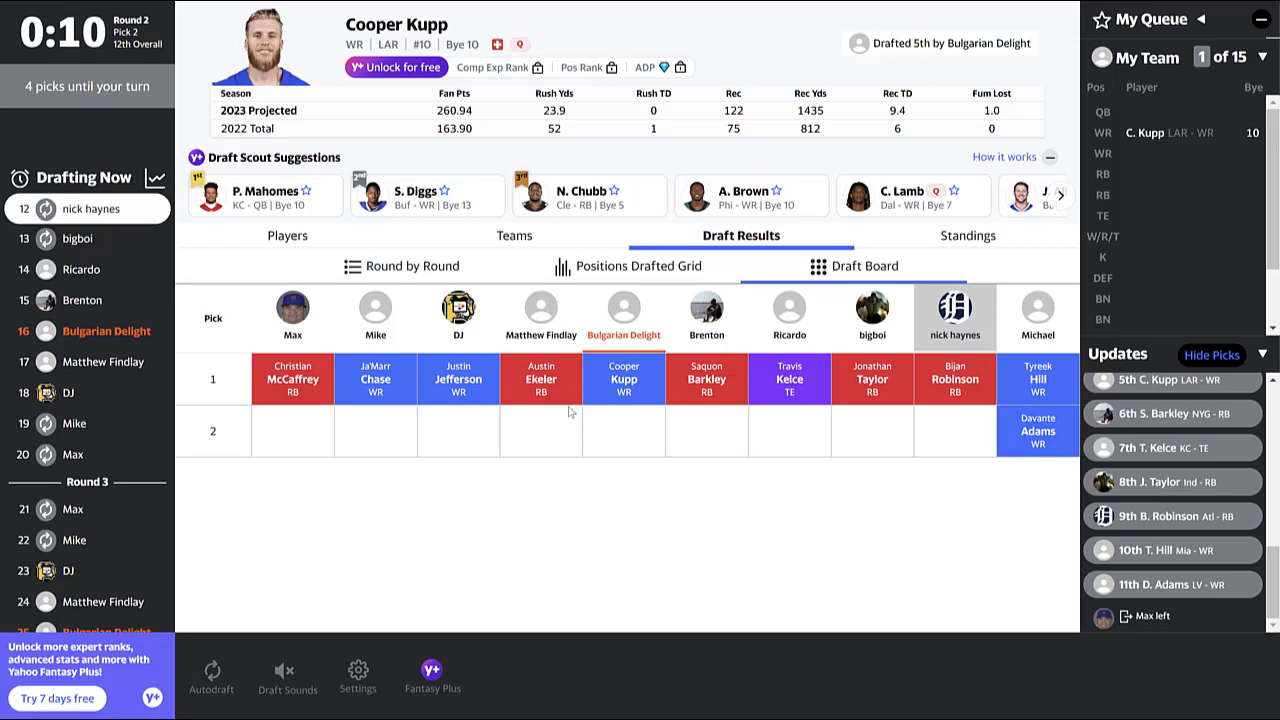
Return to the available players and draft running back Tony Pollard in round 2
{"action": "left_click", "coordinate": [289, 236]}
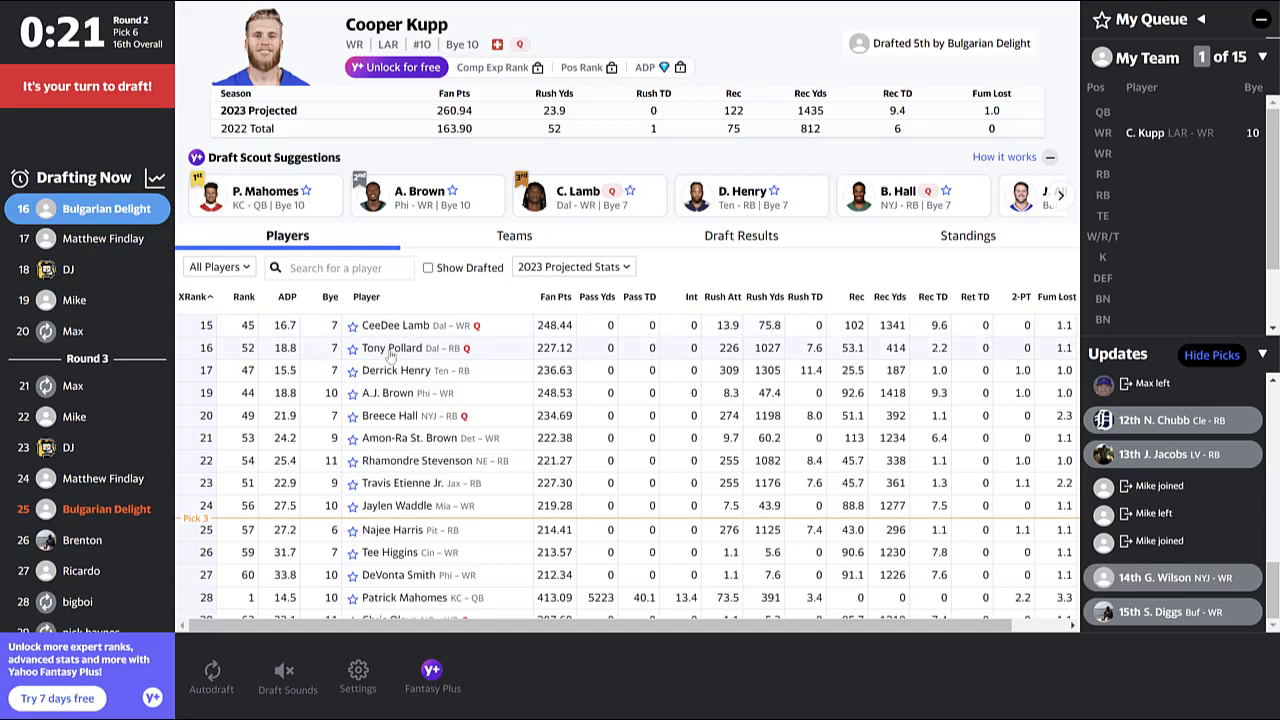
{"action": "left_click", "coordinate": [672, 347]}
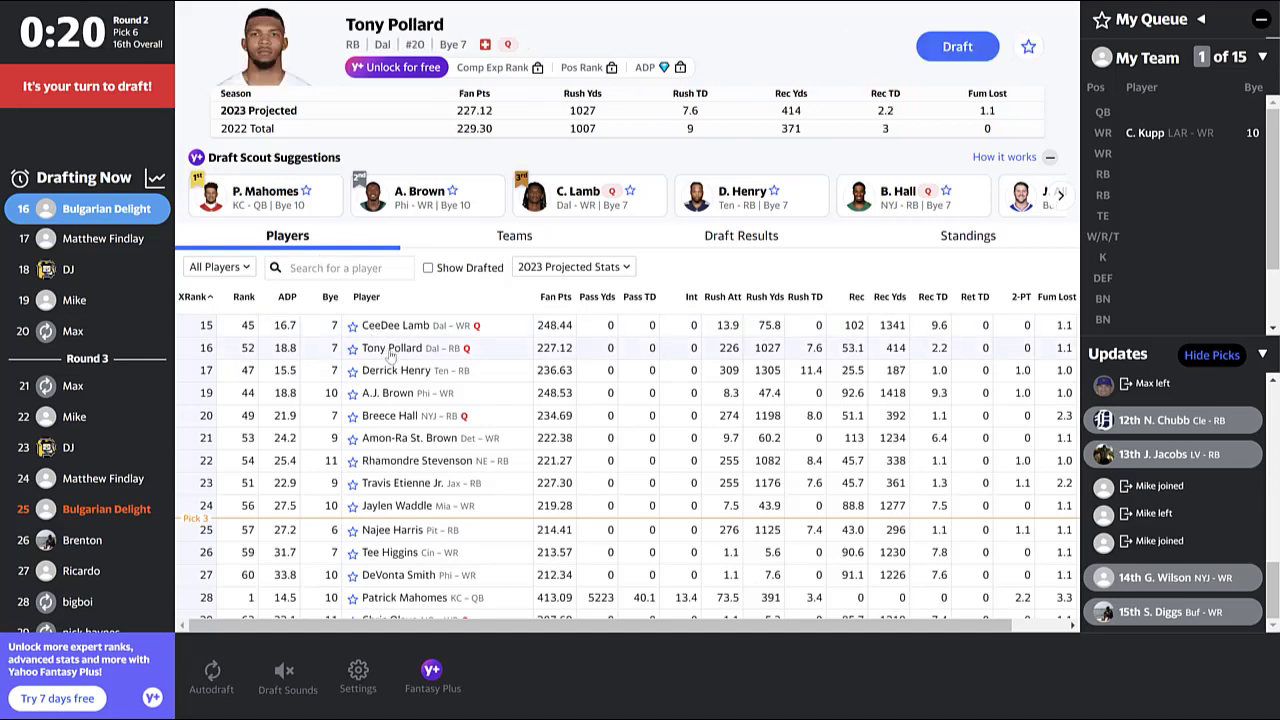
{"action": "left_click", "coordinate": [956, 50]}
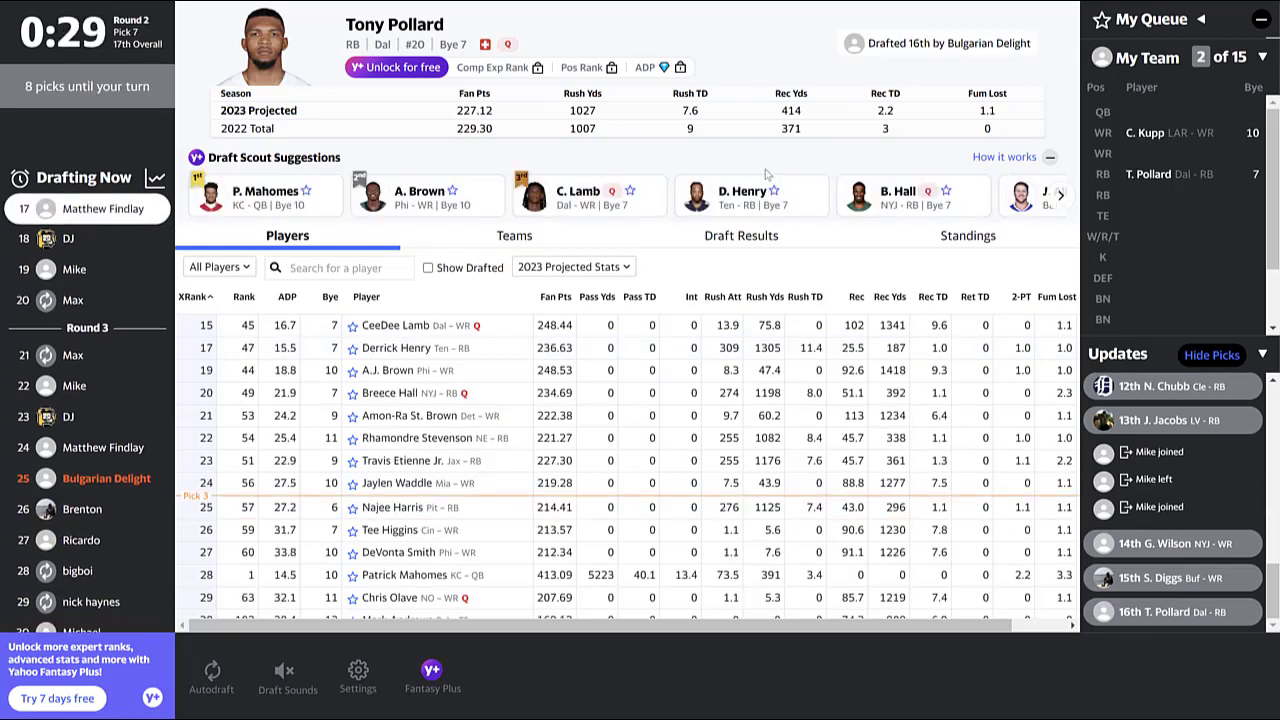
Compare the other teams' picks on the draft board with the players still available for round 3
{"action": "left_click", "coordinate": [723, 243]}
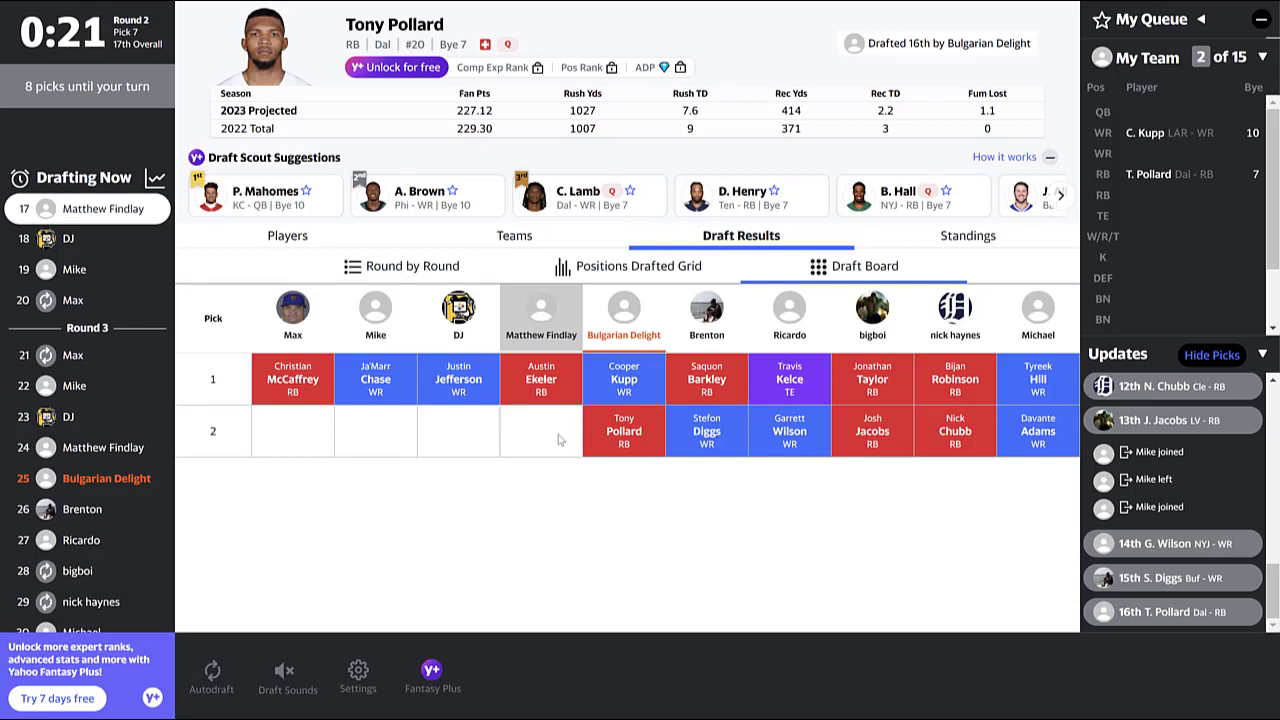
{"action": "left_click", "coordinate": [306, 240]}
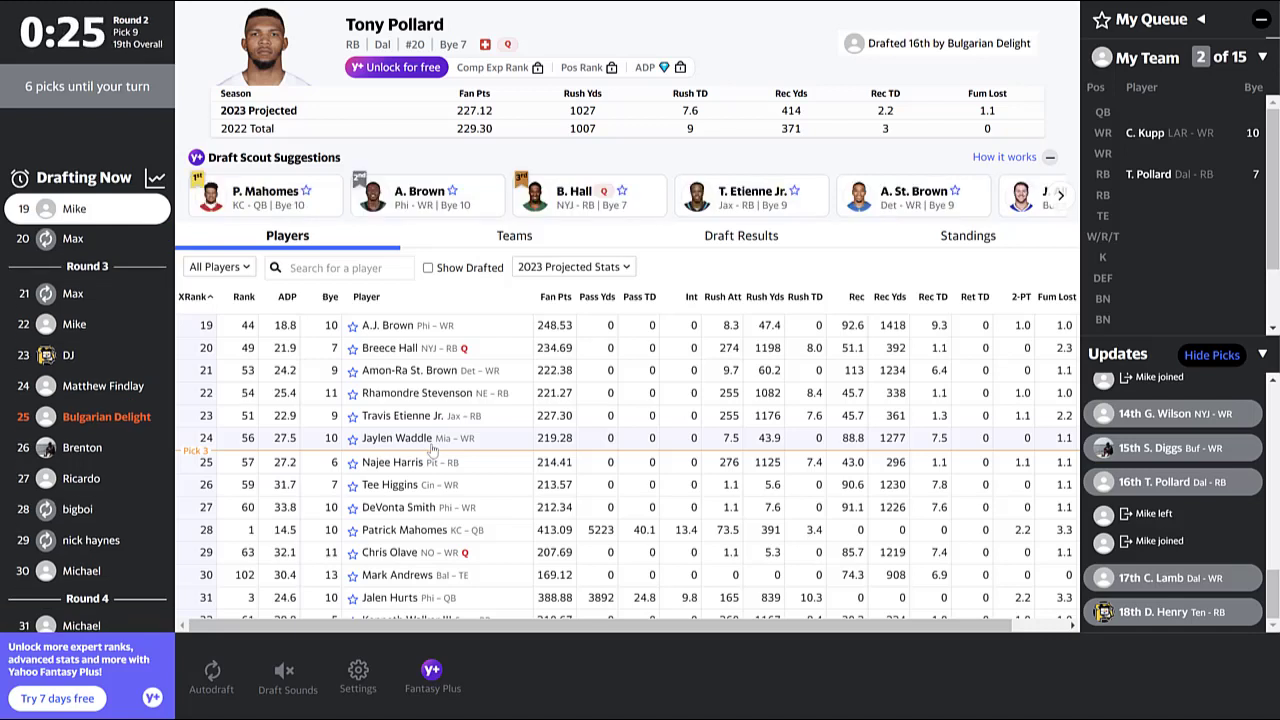
{"action": "left_click", "coordinate": [804, 249]}
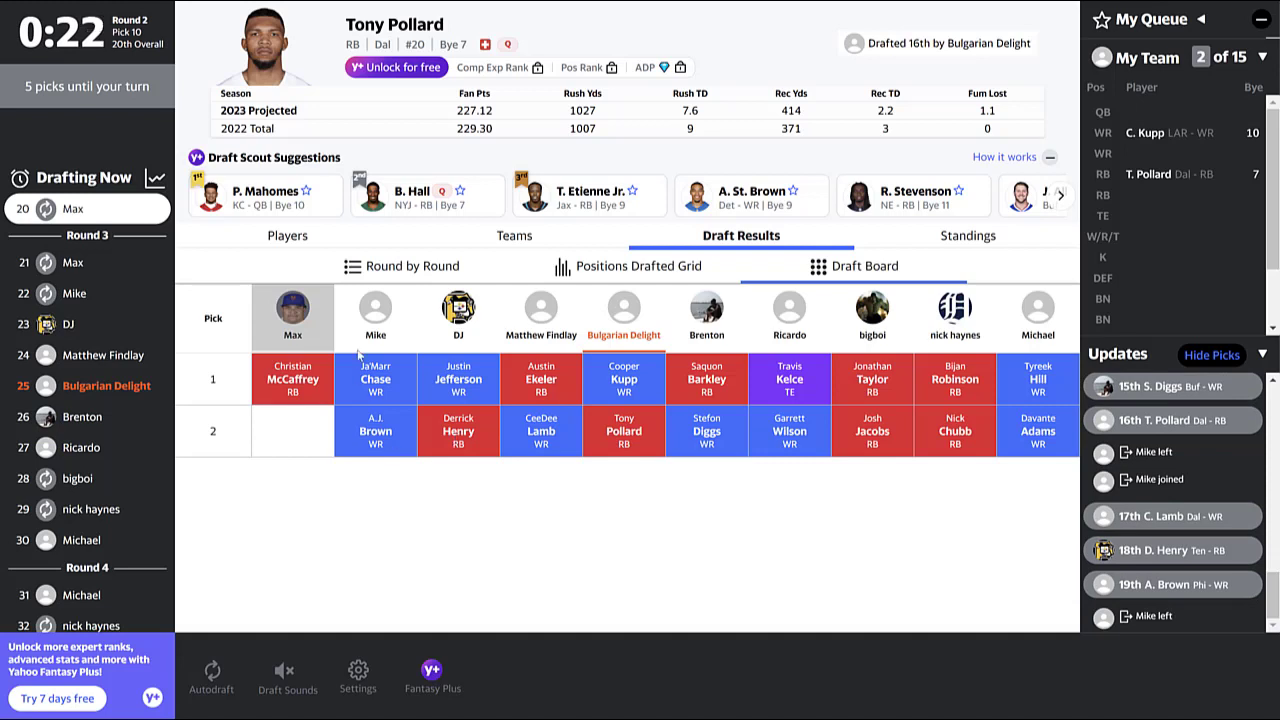
Compare Travis Etienne Jr. with the available running backs by filtering the player list to Running Backs, and draft him in round 3
{"action": "left_click", "coordinate": [320, 238]}
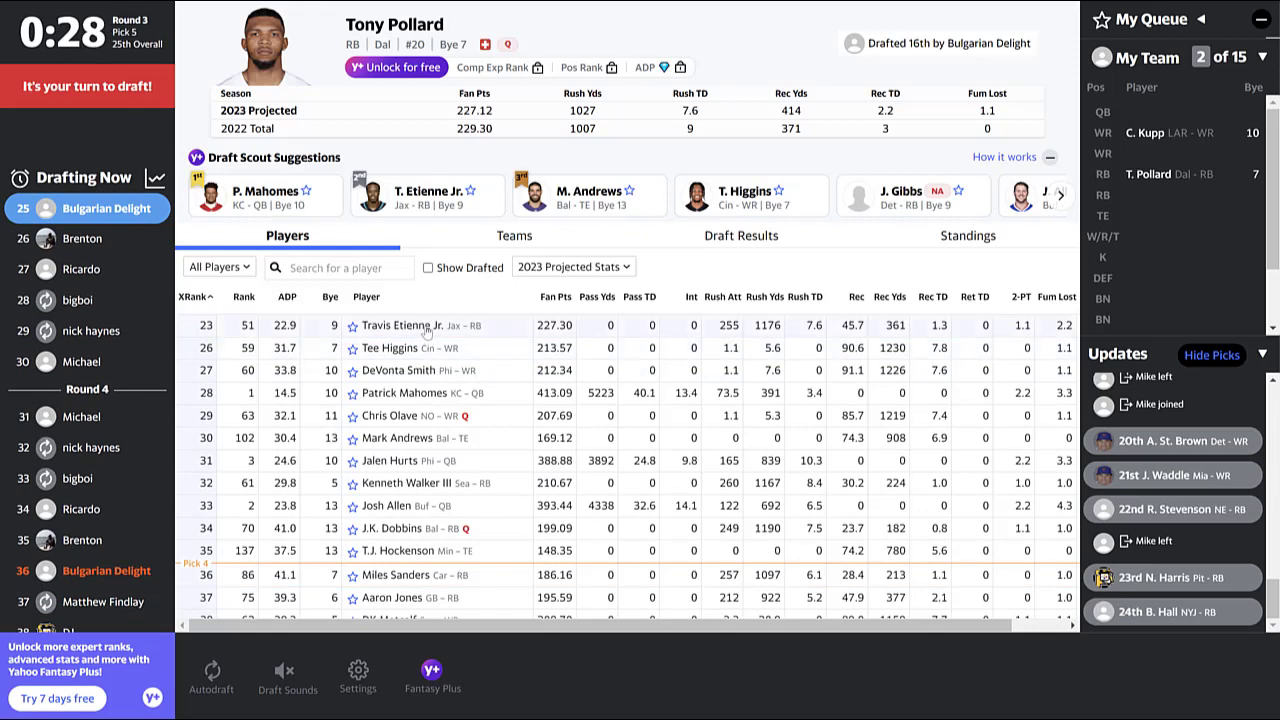
{"action": "left_click", "coordinate": [427, 330]}
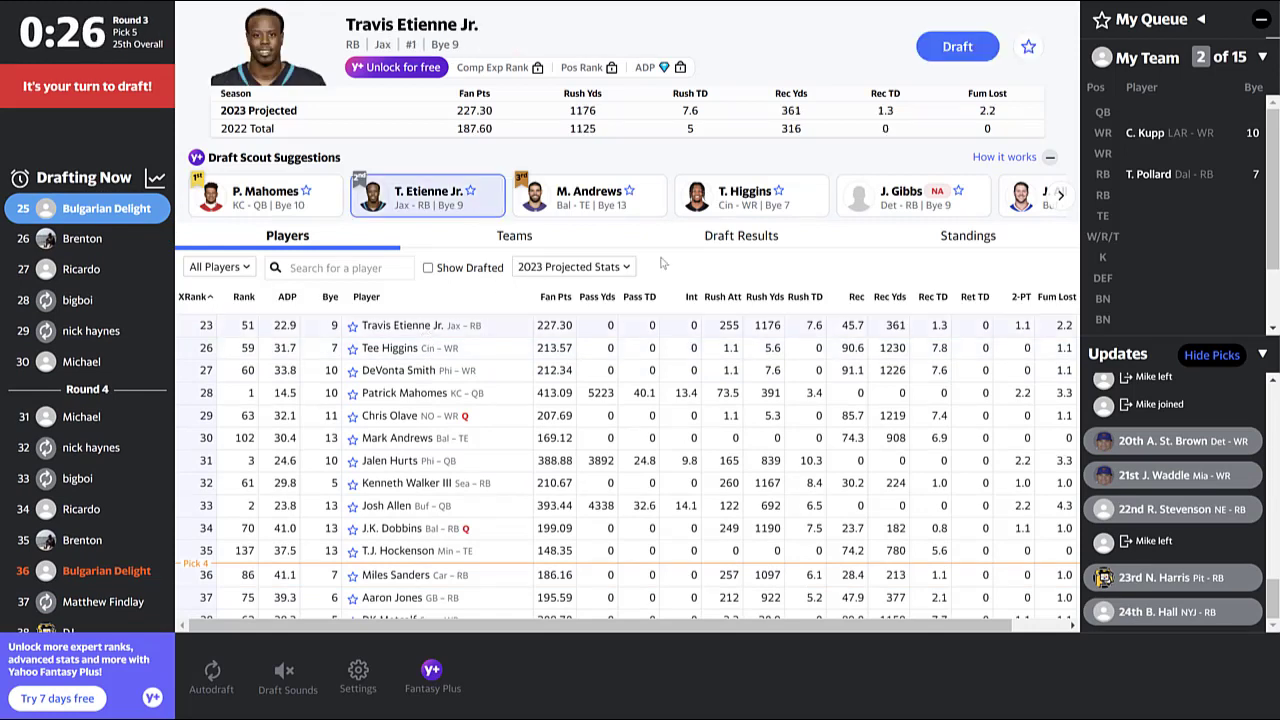
{"action": "left_click", "coordinate": [233, 268]}
{"action": "left_click", "coordinate": [229, 343]}
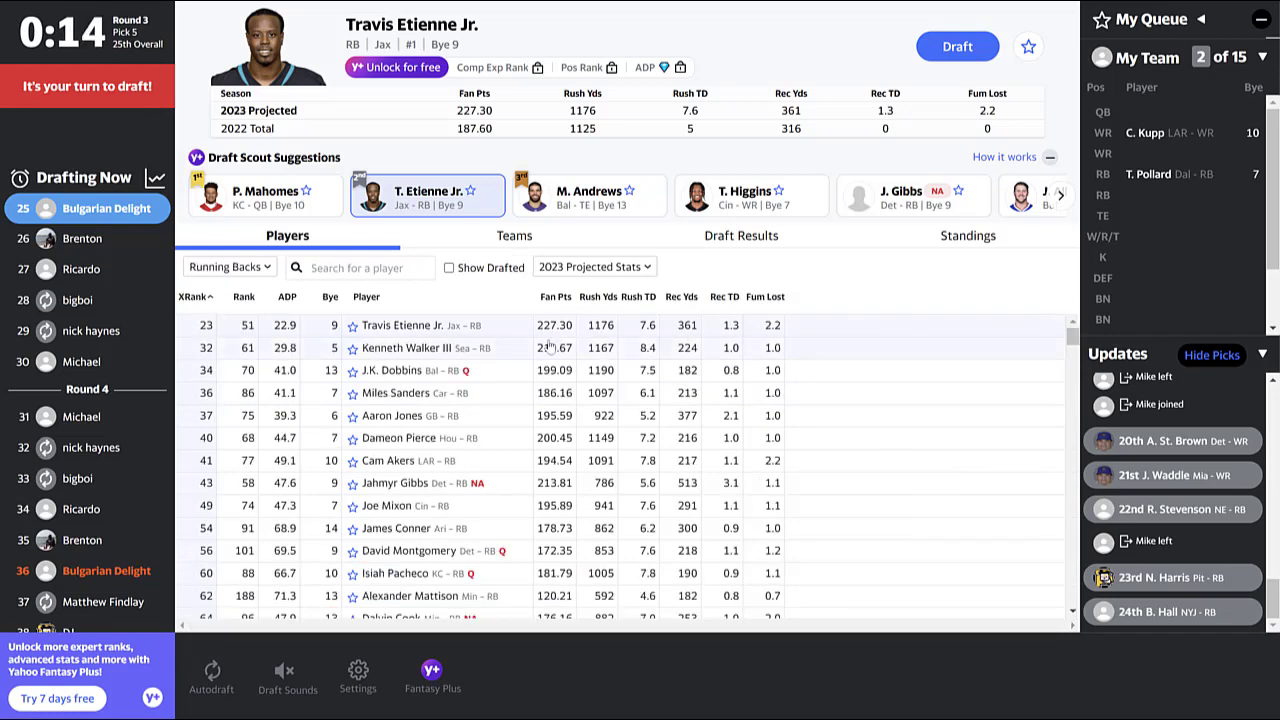
{"action": "left_click", "coordinate": [957, 48]}
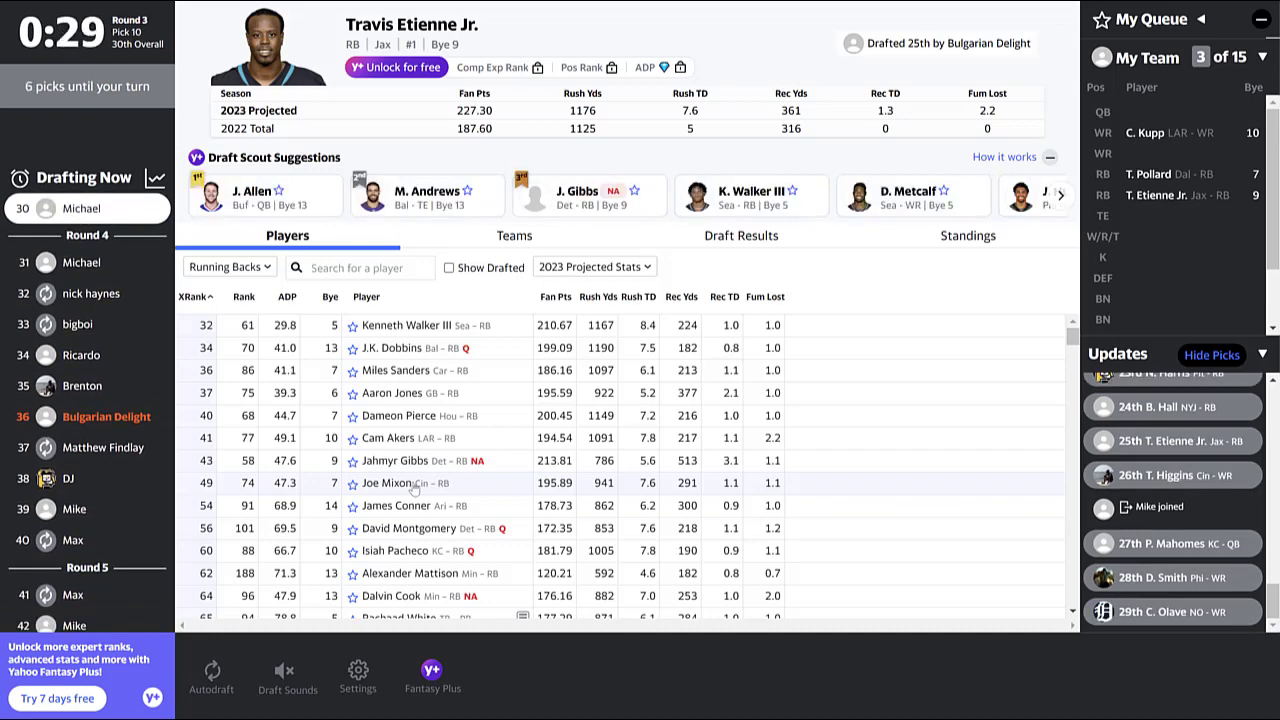
After checking the draft board, reset the player filter to All Players and draft quarterback Josh Allen in round 4
{"action": "left_click", "coordinate": [733, 242]}
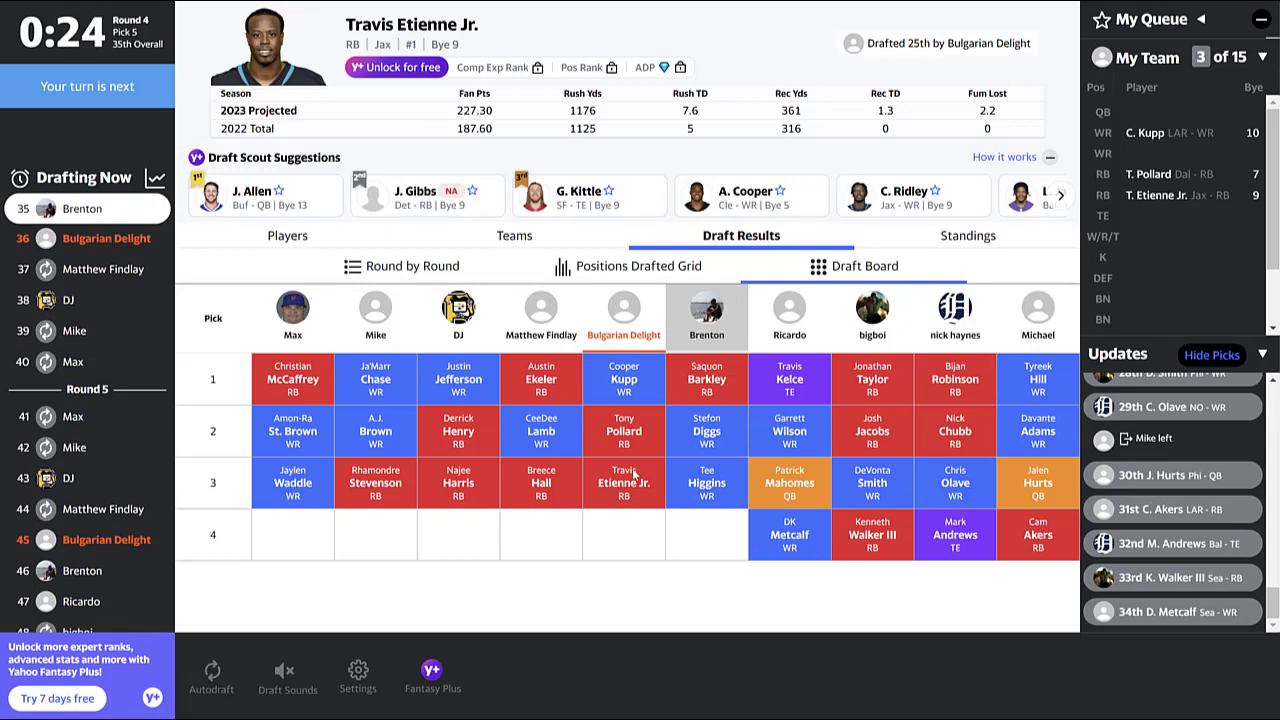
{"action": "left_click", "coordinate": [312, 243]}
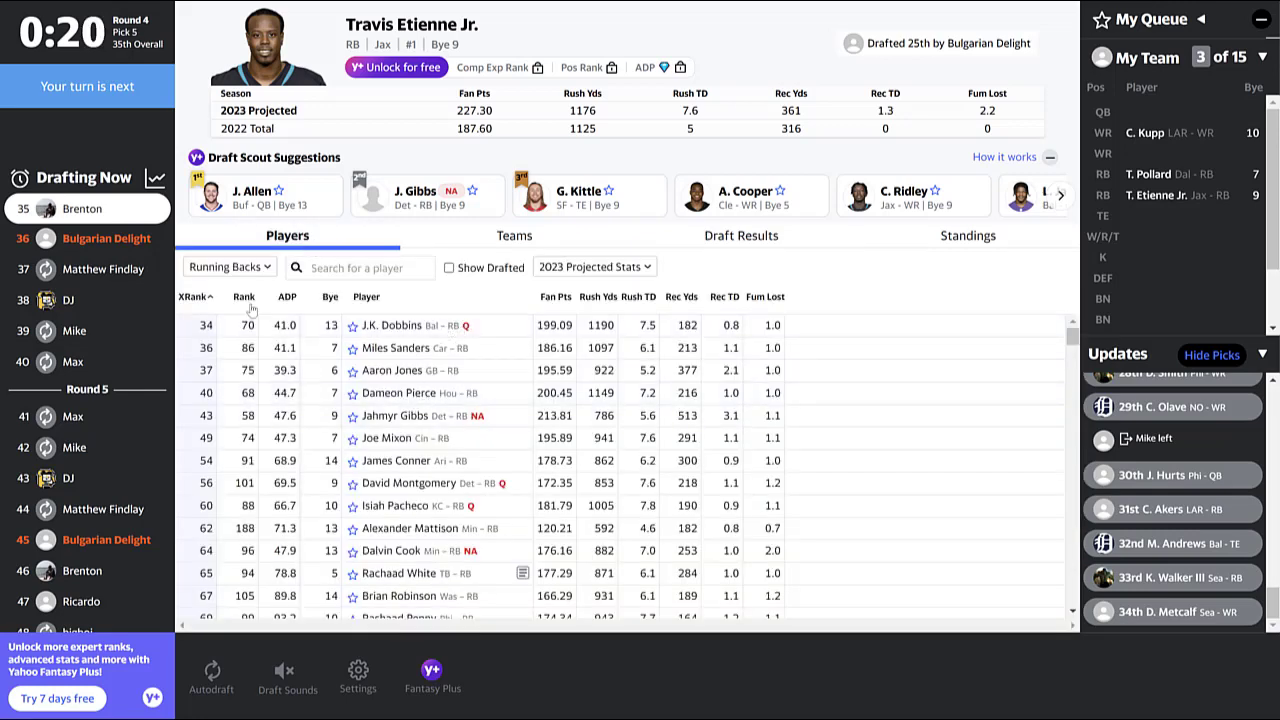
{"action": "left_click", "coordinate": [249, 267]}
{"action": "left_click", "coordinate": [215, 283]}
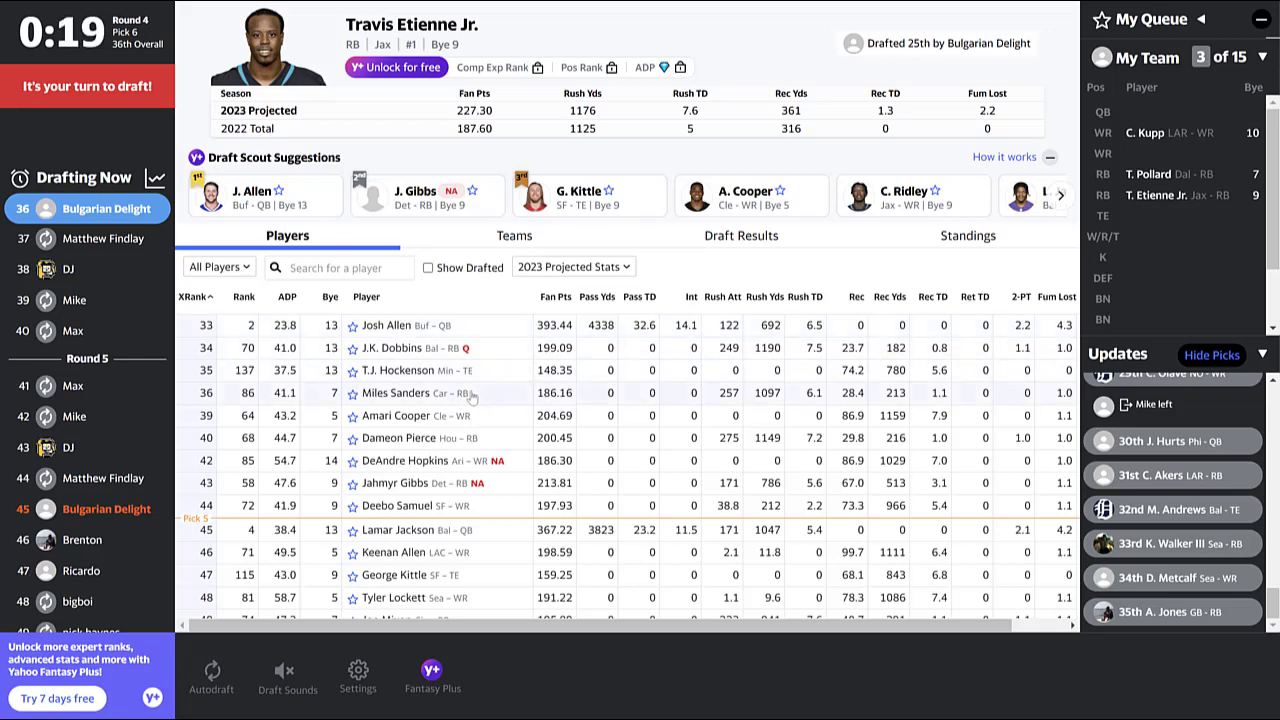
{"action": "left_click", "coordinate": [500, 333]}
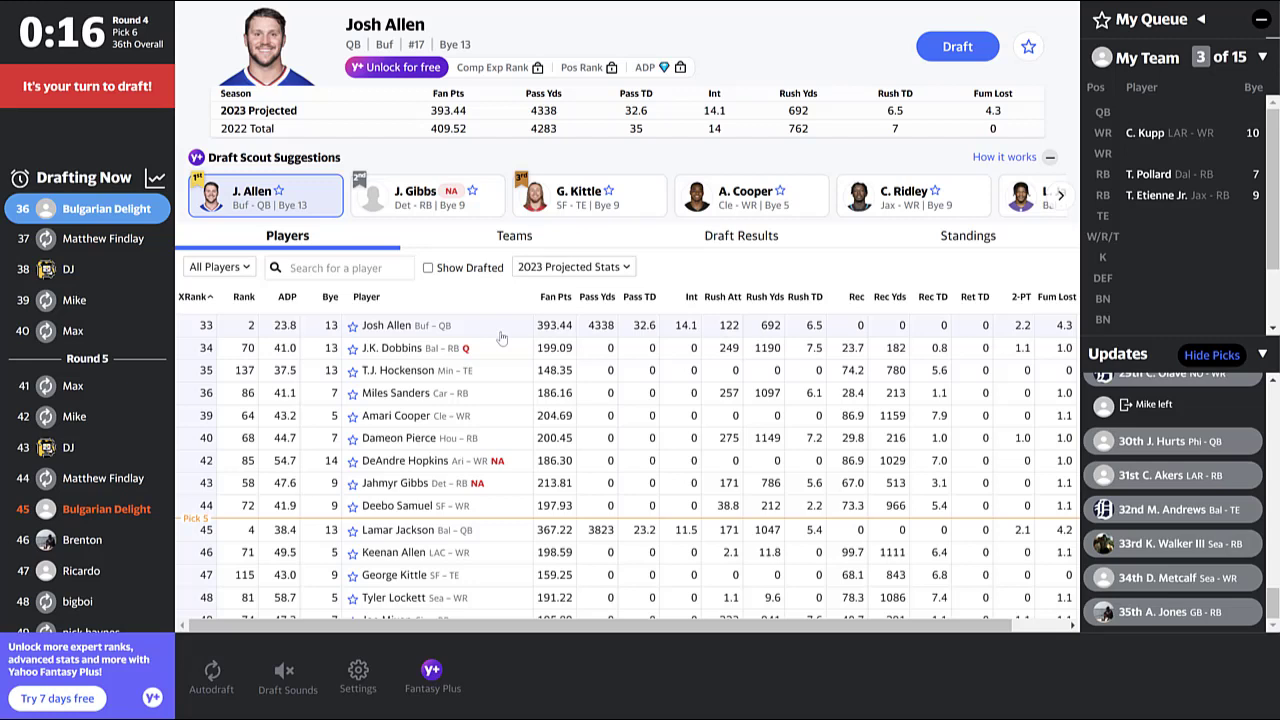
{"action": "left_click", "coordinate": [957, 47]}
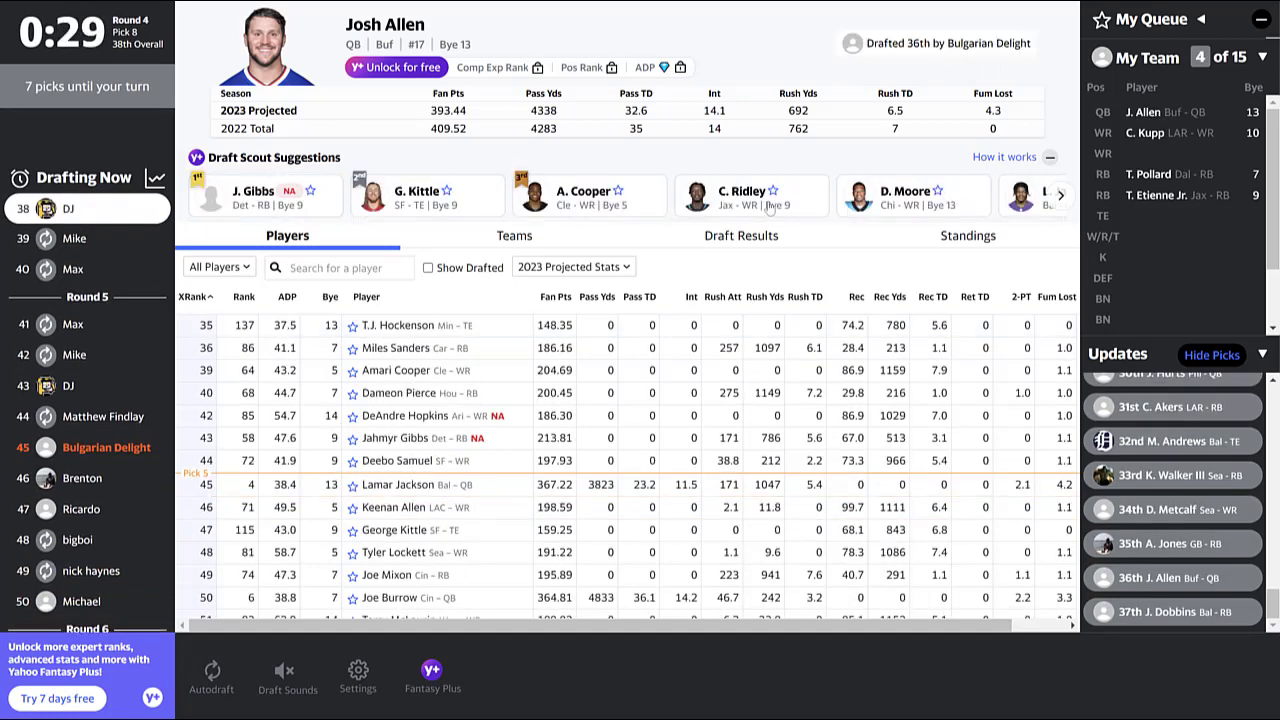
Examine the other teams' round 4 and 5 picks on the draft board alongside the remaining players
{"action": "left_click", "coordinate": [747, 248]}
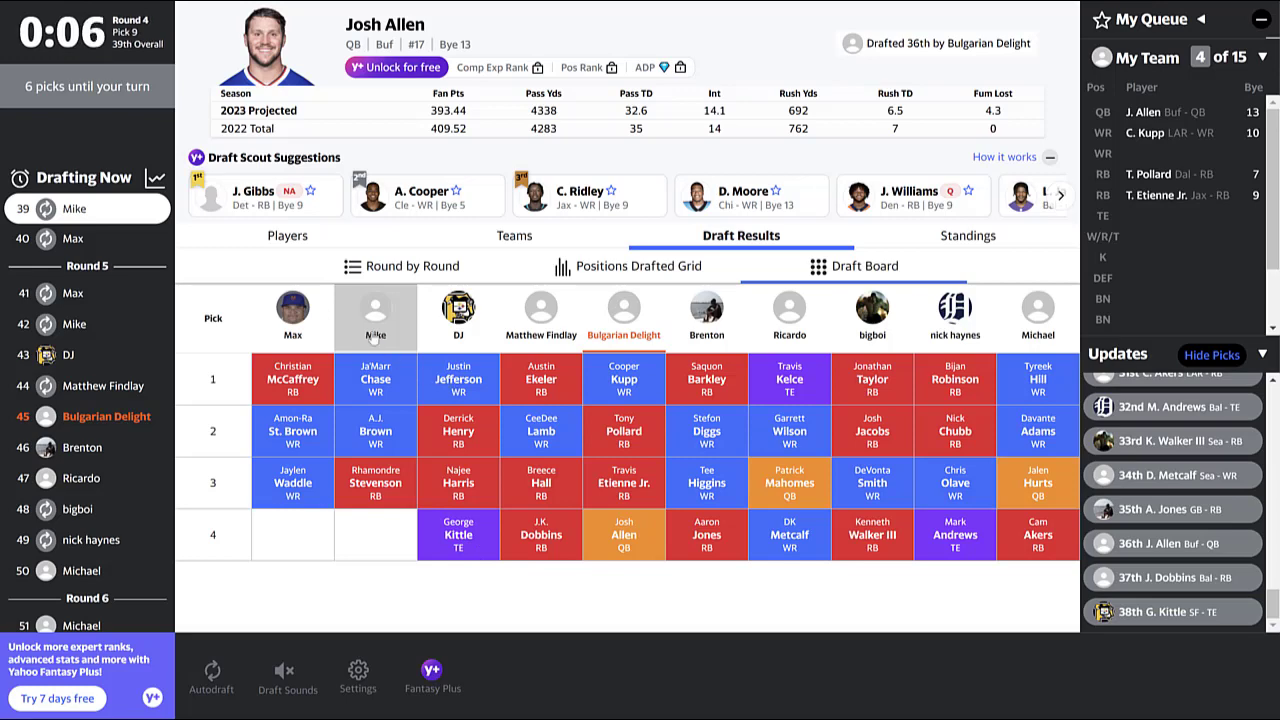
{"action": "left_click", "coordinate": [322, 245]}
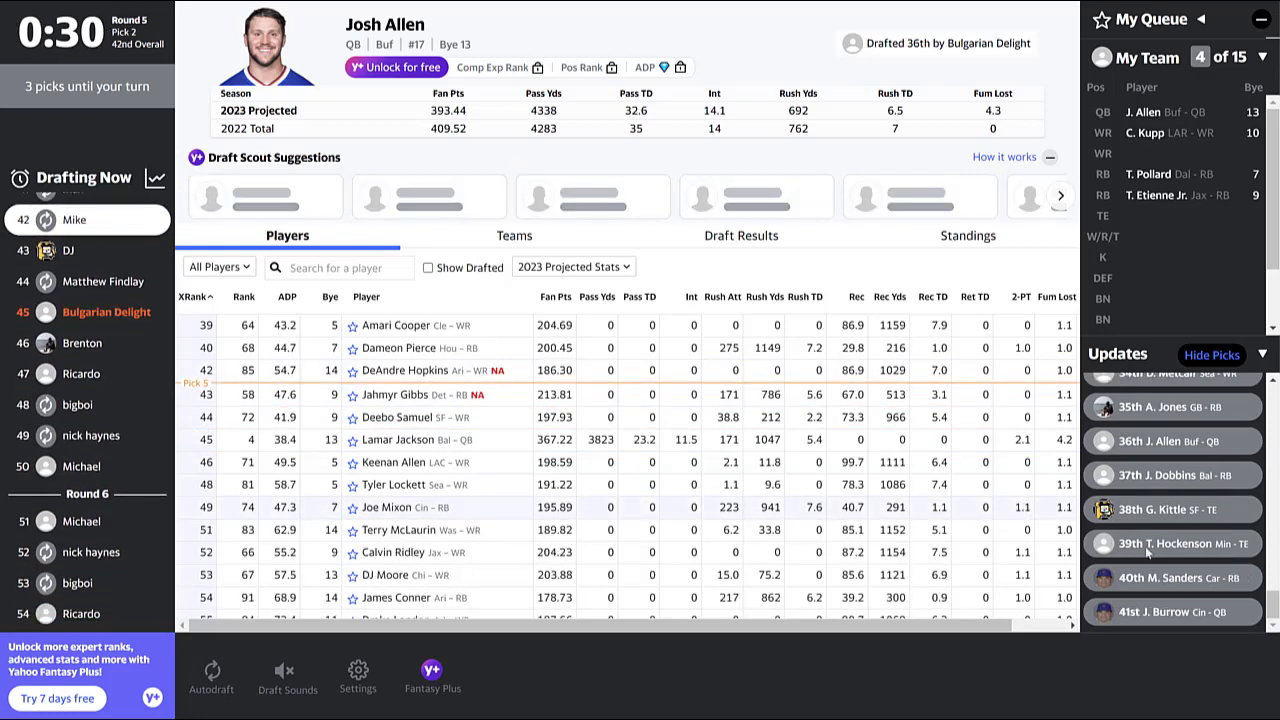
{"action": "left_click", "coordinate": [777, 242]}
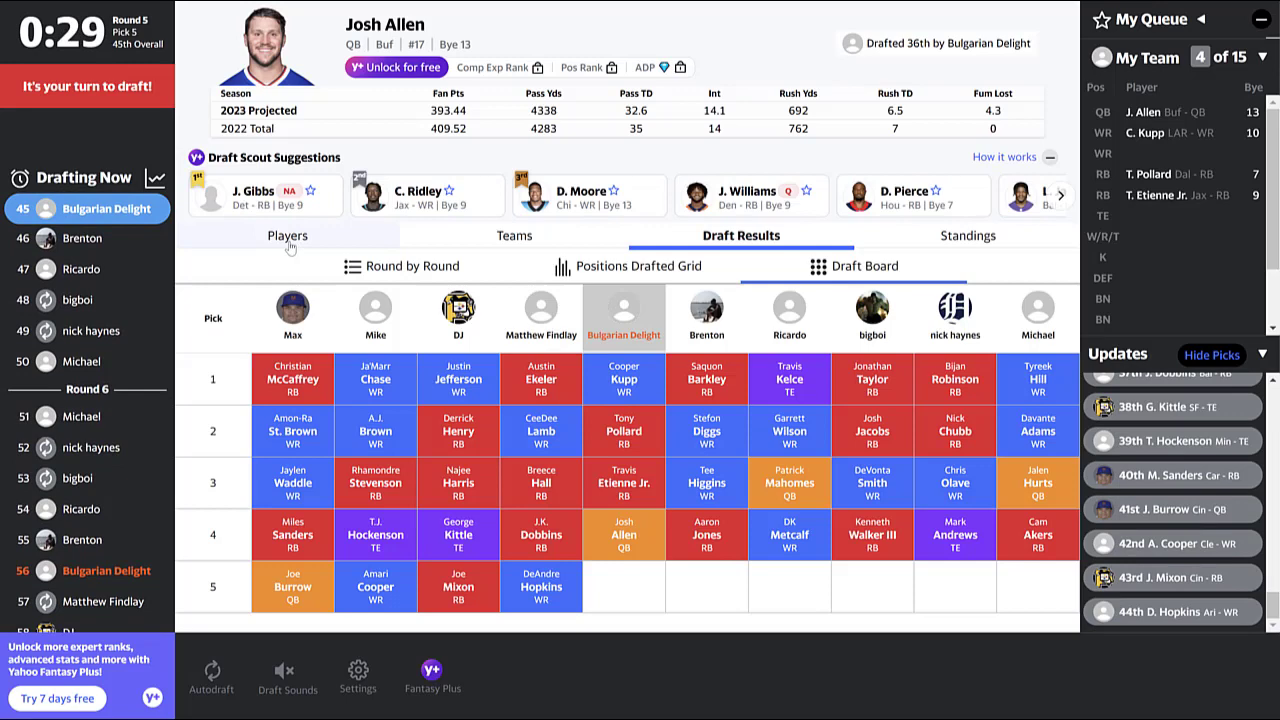
Draft wide receiver Keenan Allen from the available players in round 5
{"action": "left_click", "coordinate": [288, 240]}
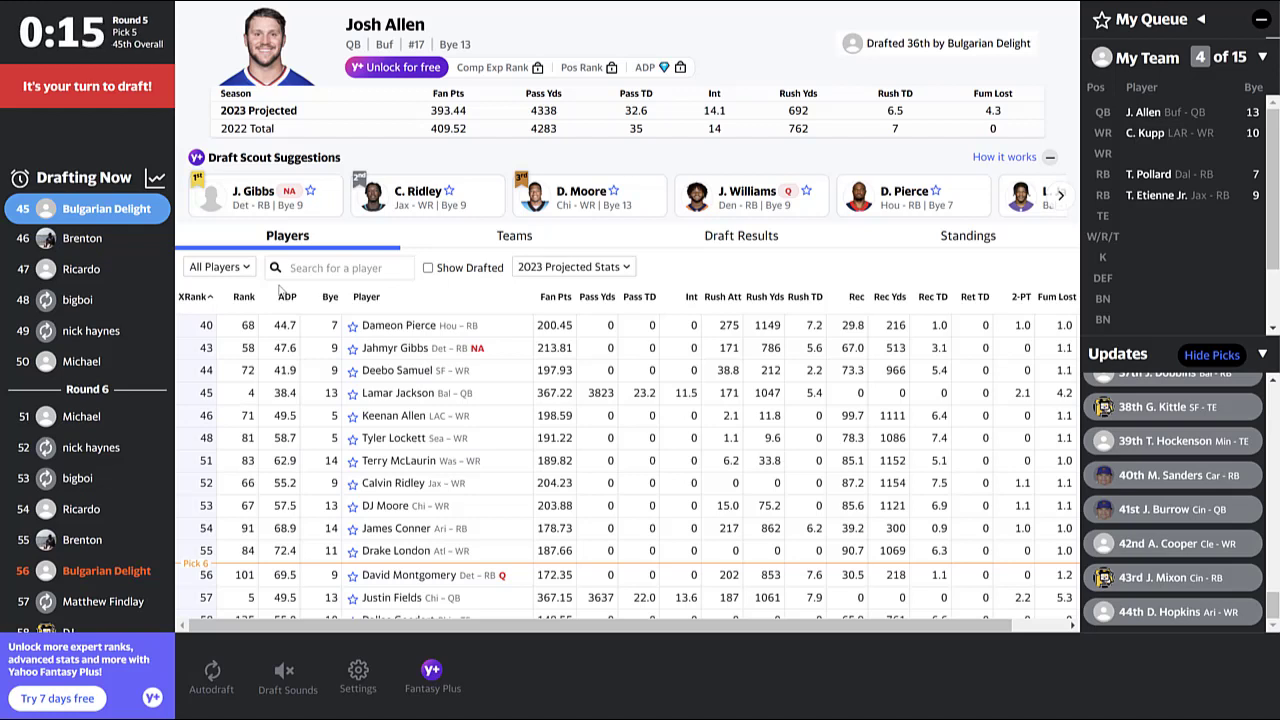
{"action": "left_click", "coordinate": [399, 423]}
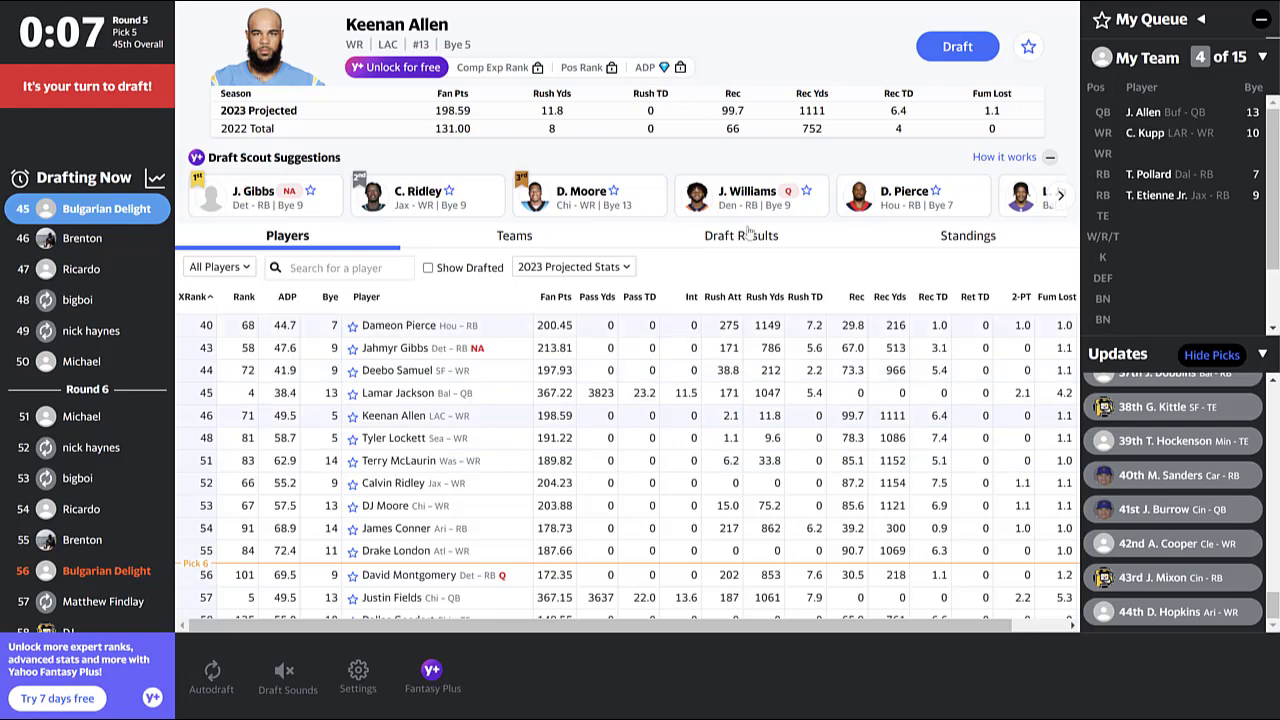
{"action": "left_click", "coordinate": [957, 46]}
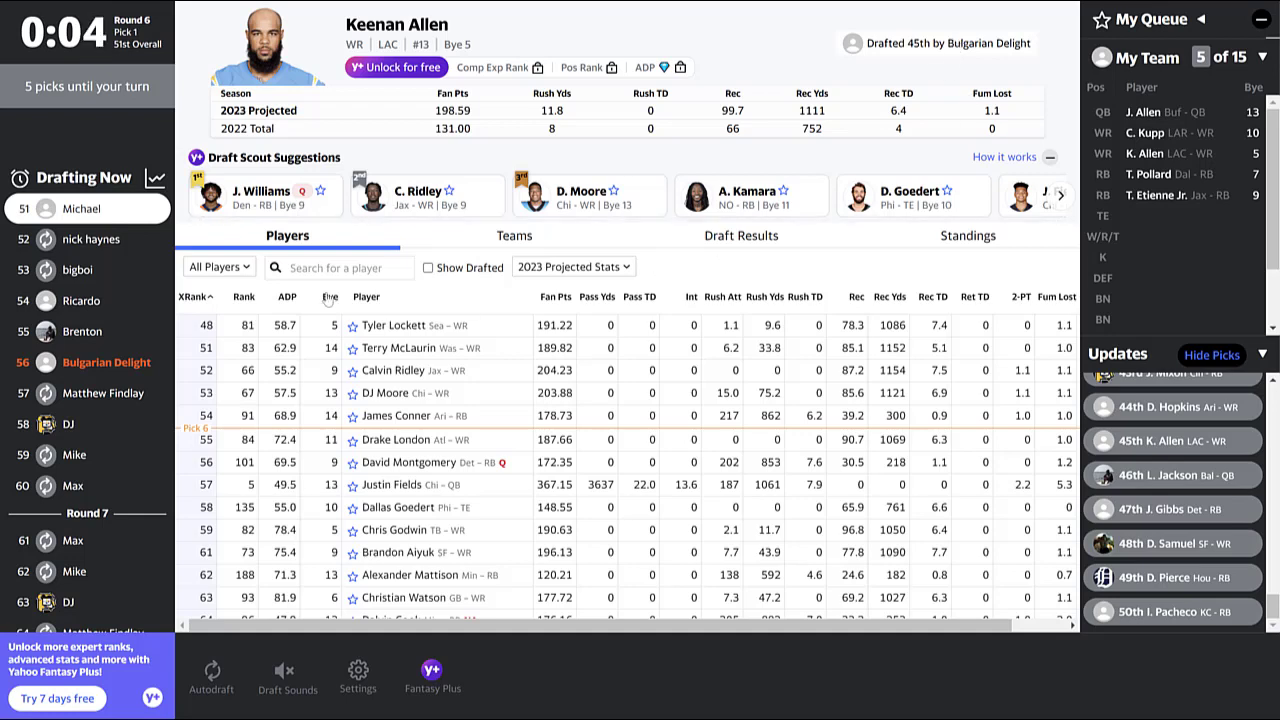
Filter the available players to Tight Ends and check the draft board for the positions other teams have filled
{"action": "left_click", "coordinate": [248, 270]}
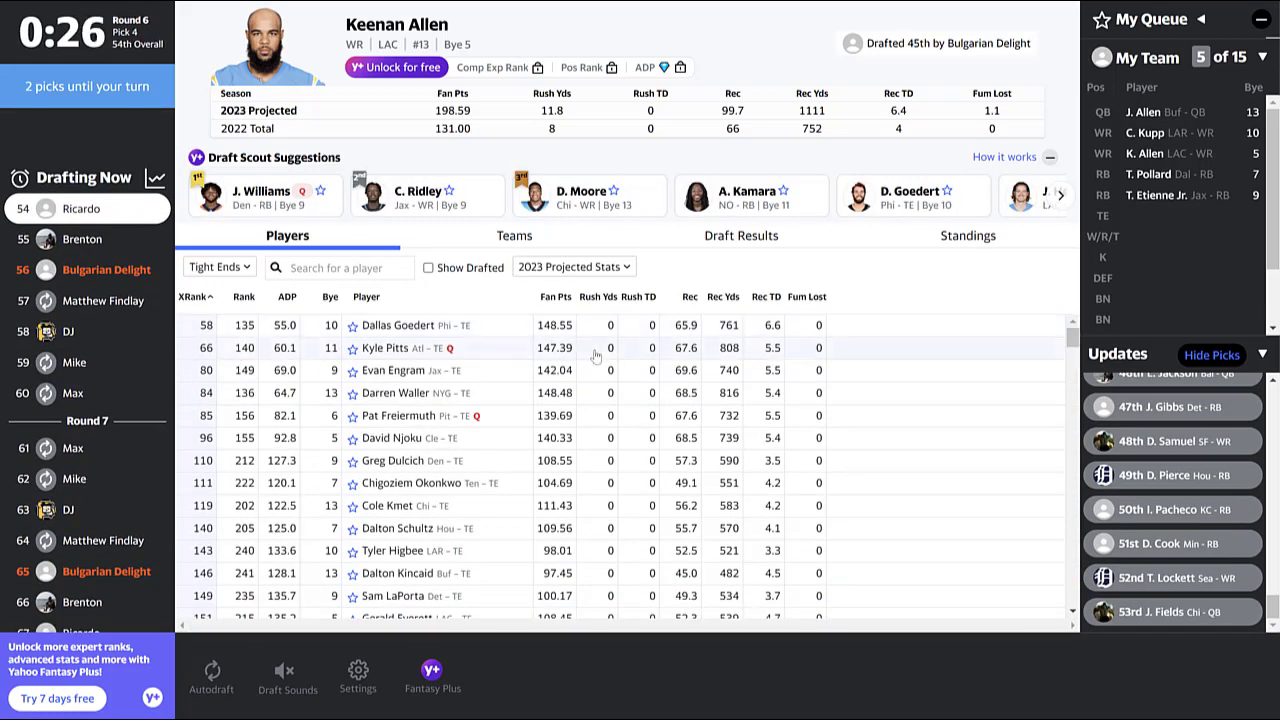
{"action": "left_click", "coordinate": [738, 238]}
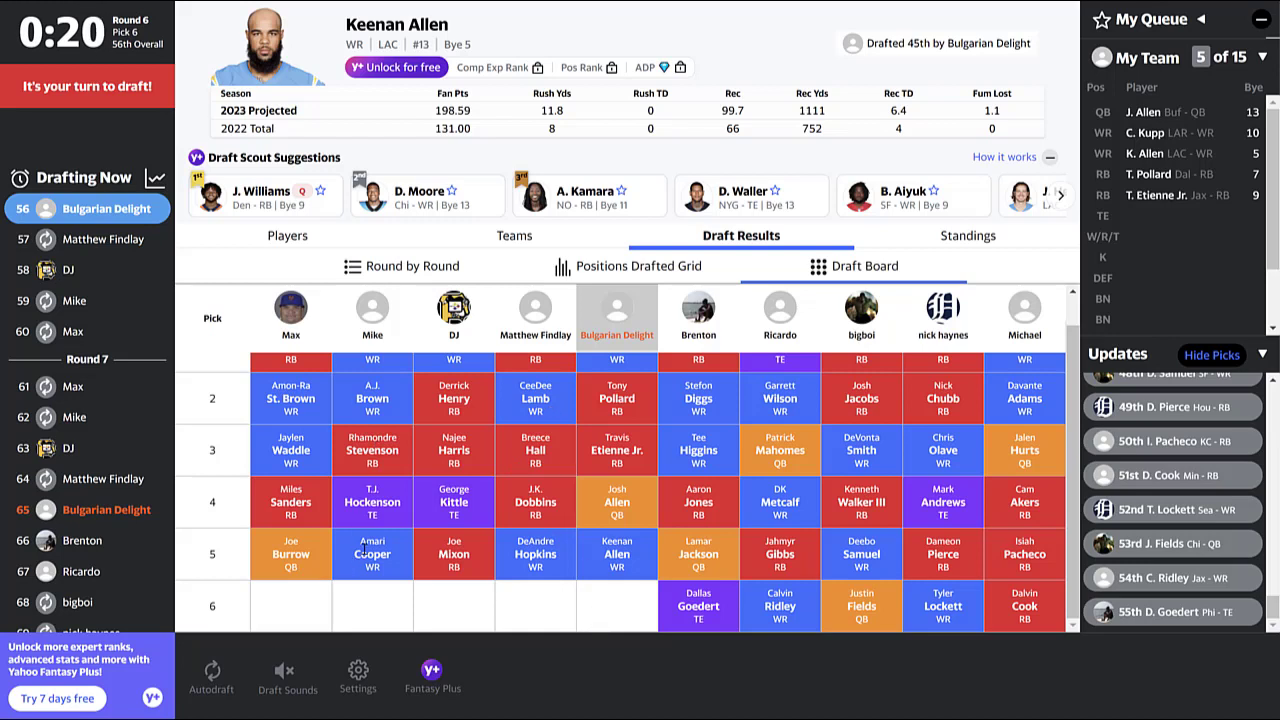
{"action": "left_click", "coordinate": [292, 242]}
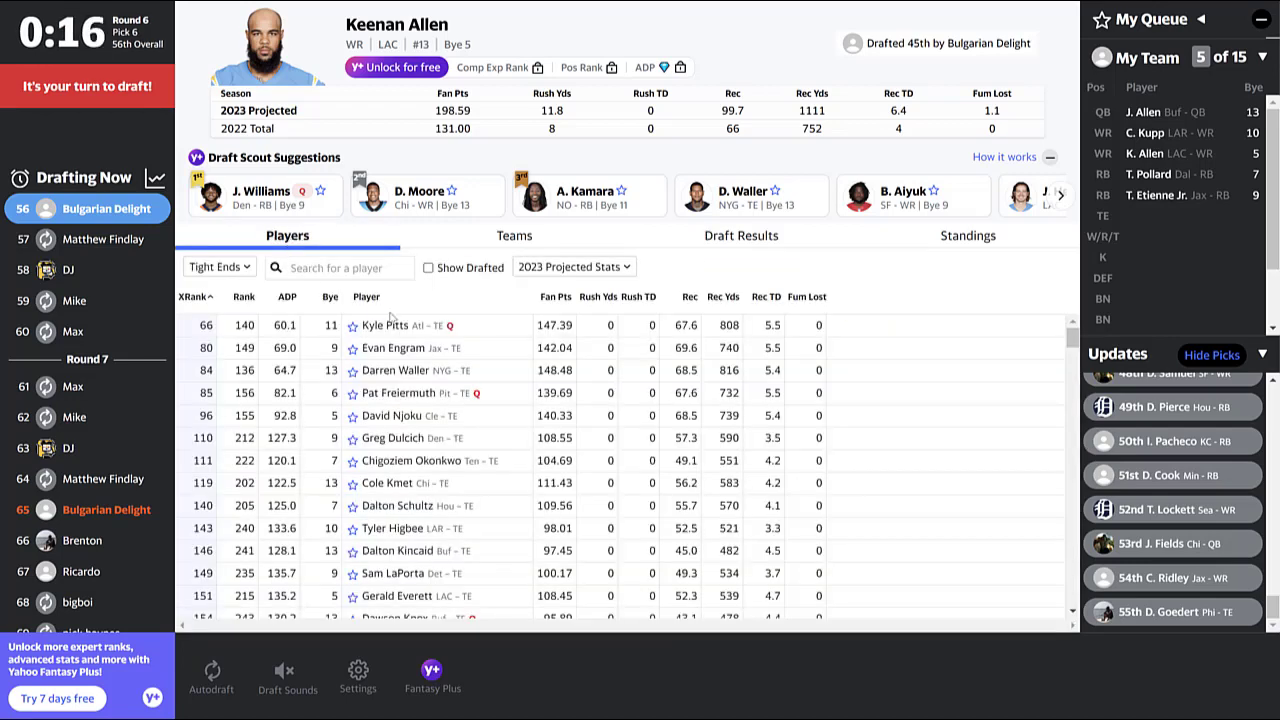
Compare the full player list with the Tight Ends list and draft tight end Kyle Pitts in round 6
{"action": "left_click", "coordinate": [229, 275]}
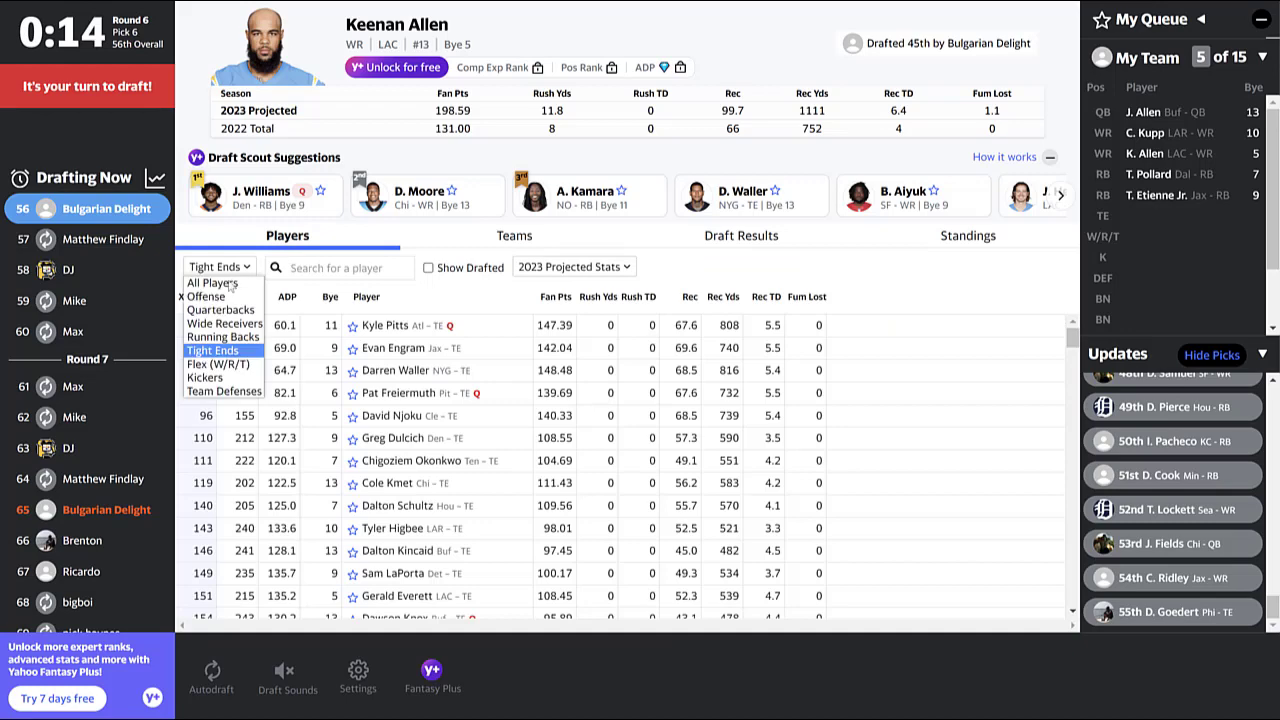
{"action": "left_click", "coordinate": [228, 284]}
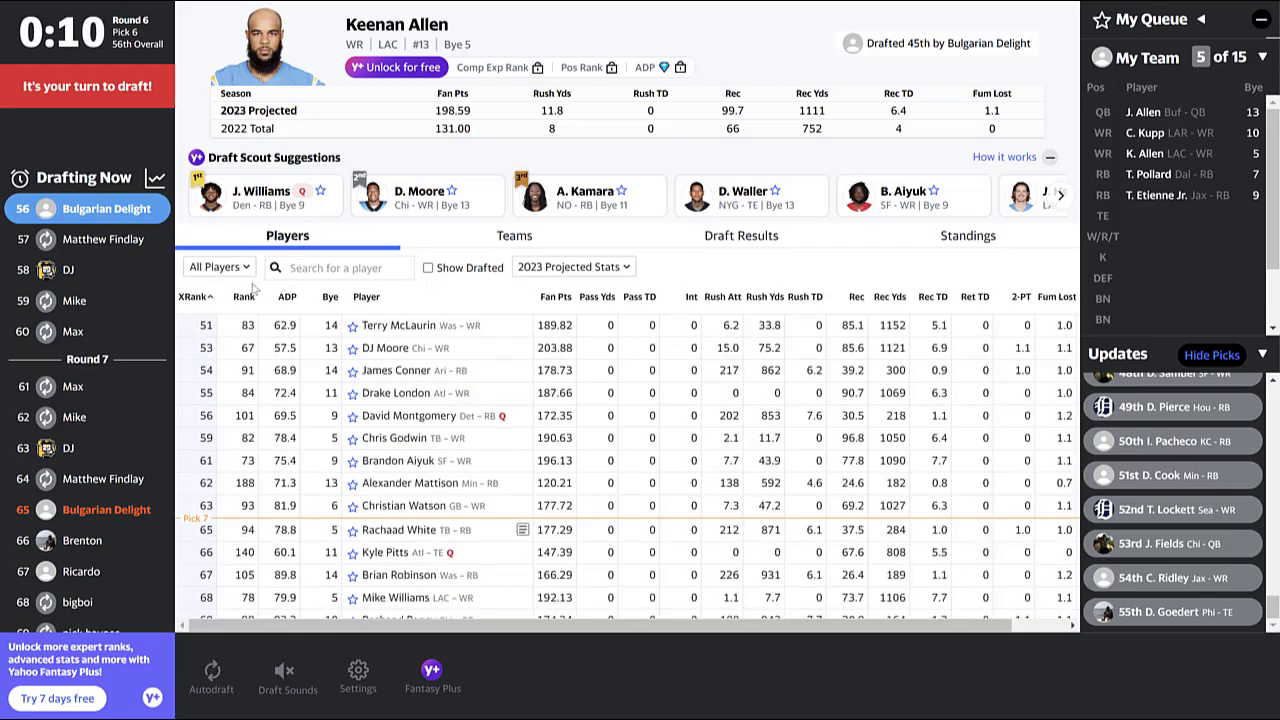
{"action": "left_click", "coordinate": [222, 267]}
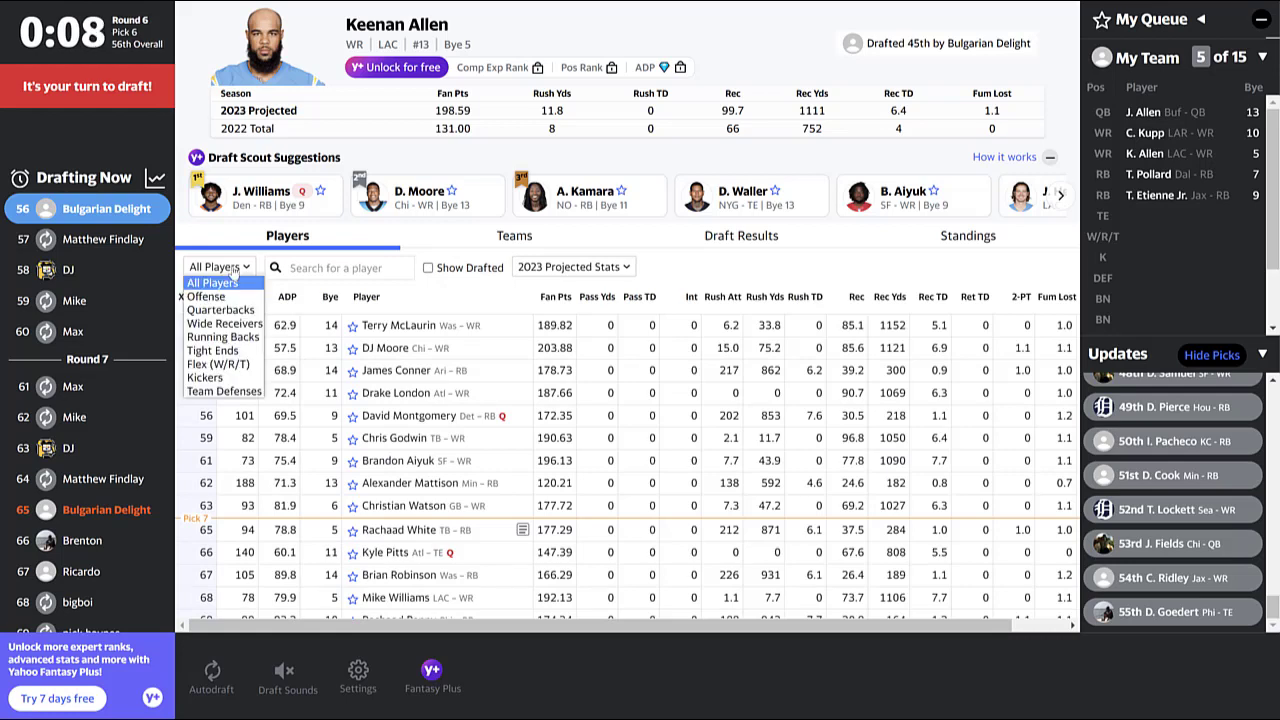
{"action": "left_click", "coordinate": [212, 351]}
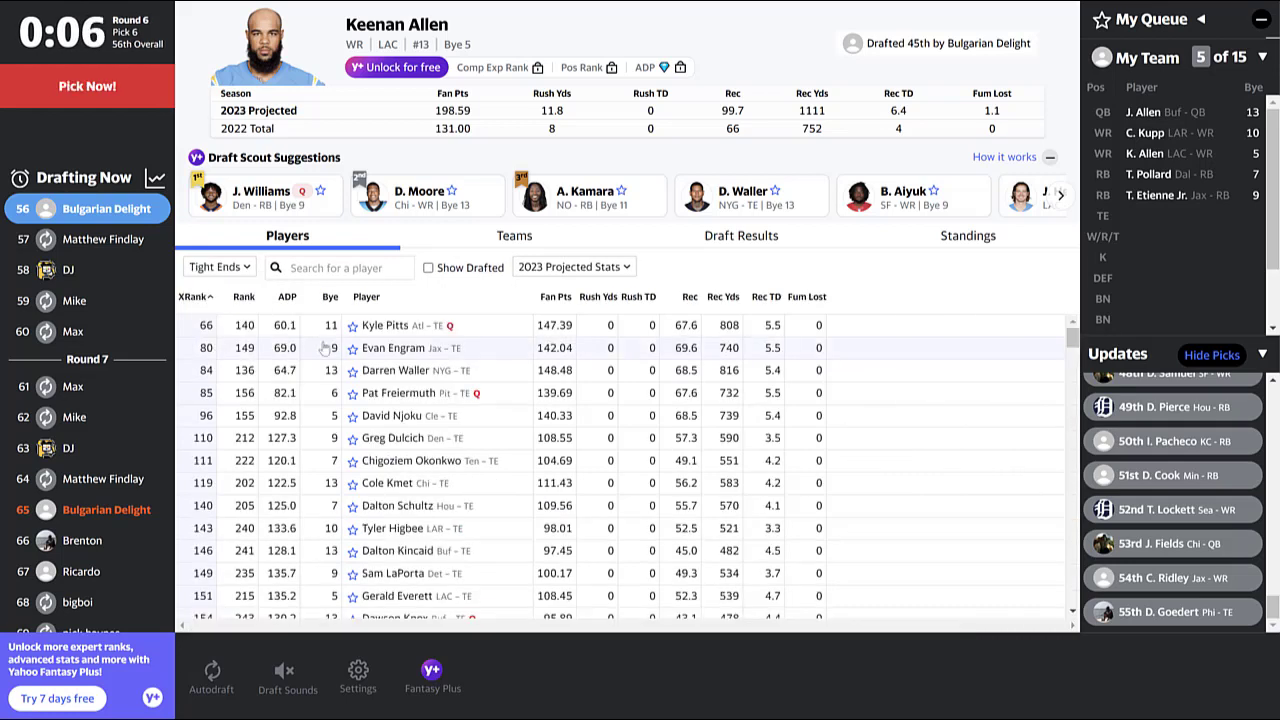
{"action": "left_click", "coordinate": [378, 335]}
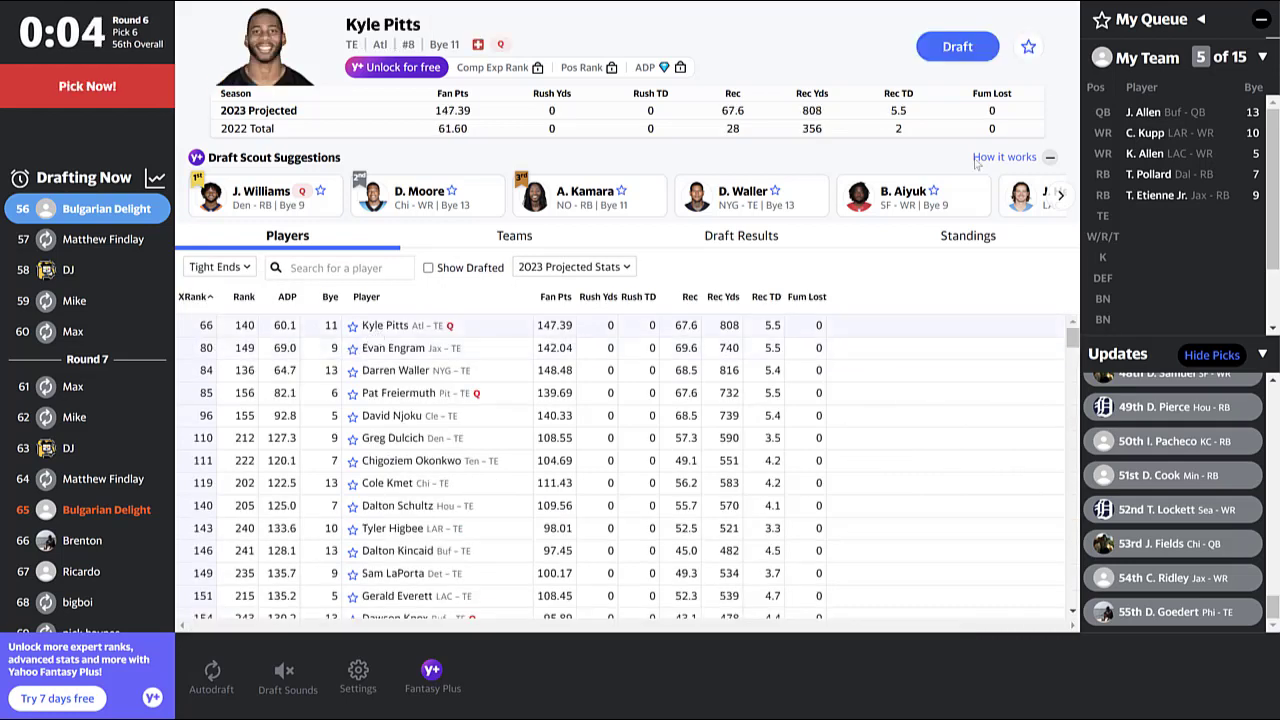
{"action": "left_click", "coordinate": [957, 47]}
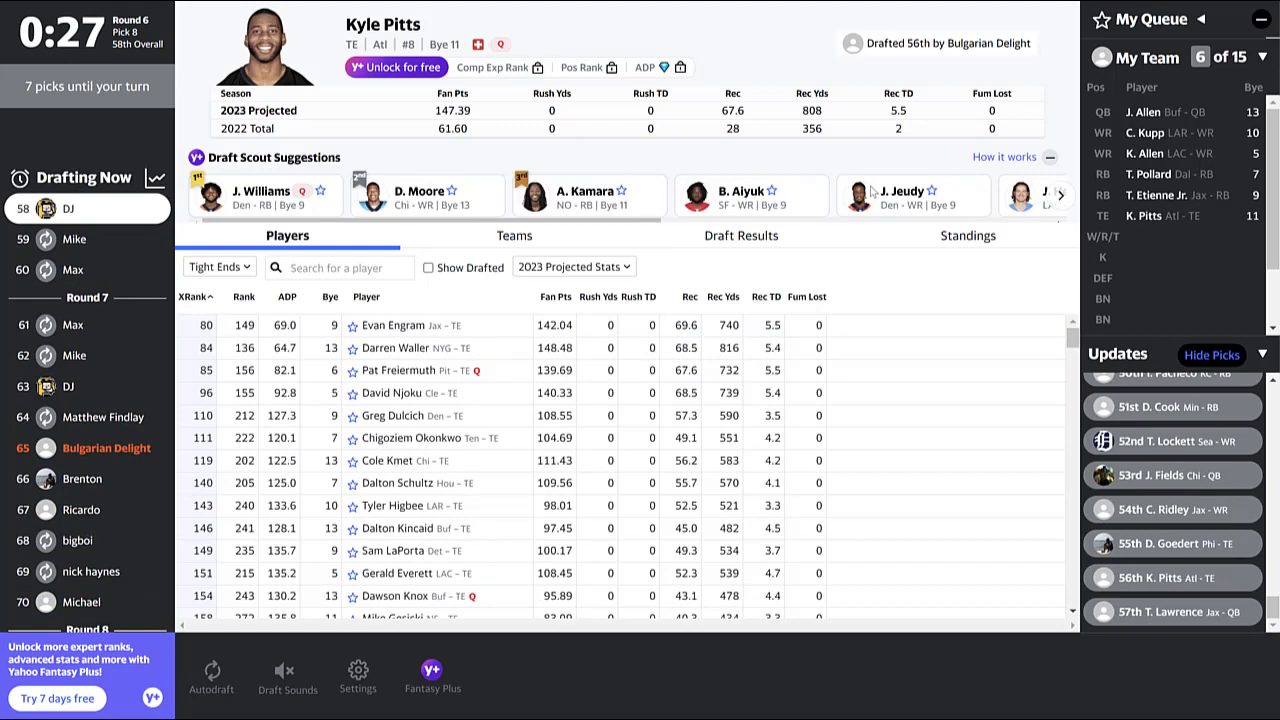
Check the draft board, and draft wide receiver DJ Moore from the All Players list in round 7
{"action": "left_click", "coordinate": [740, 240]}
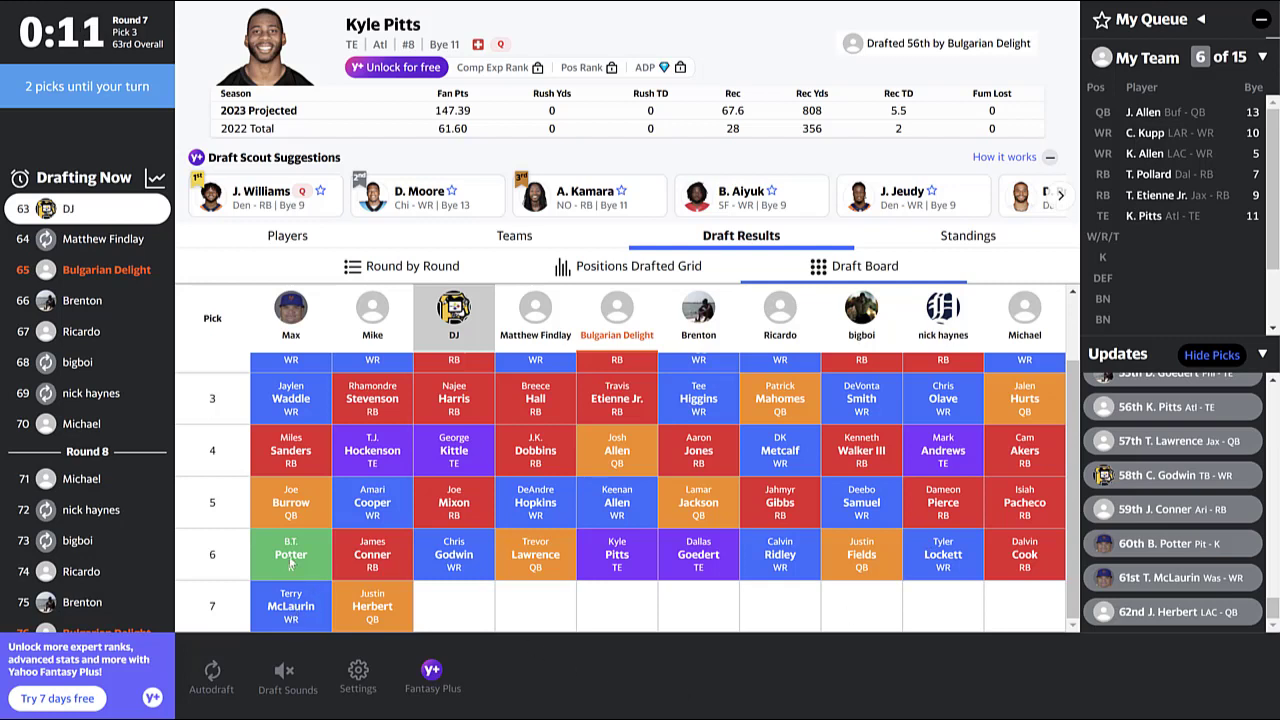
{"action": "left_click", "coordinate": [289, 236]}
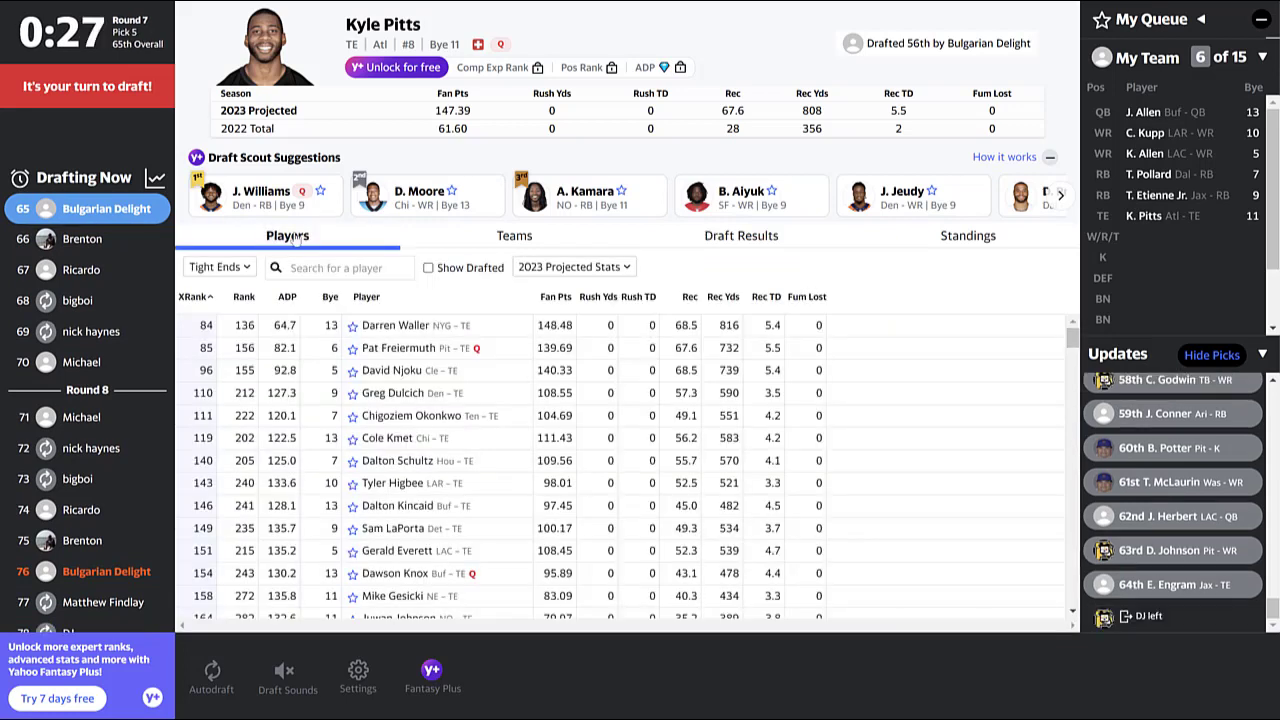
{"action": "left_click", "coordinate": [233, 269]}
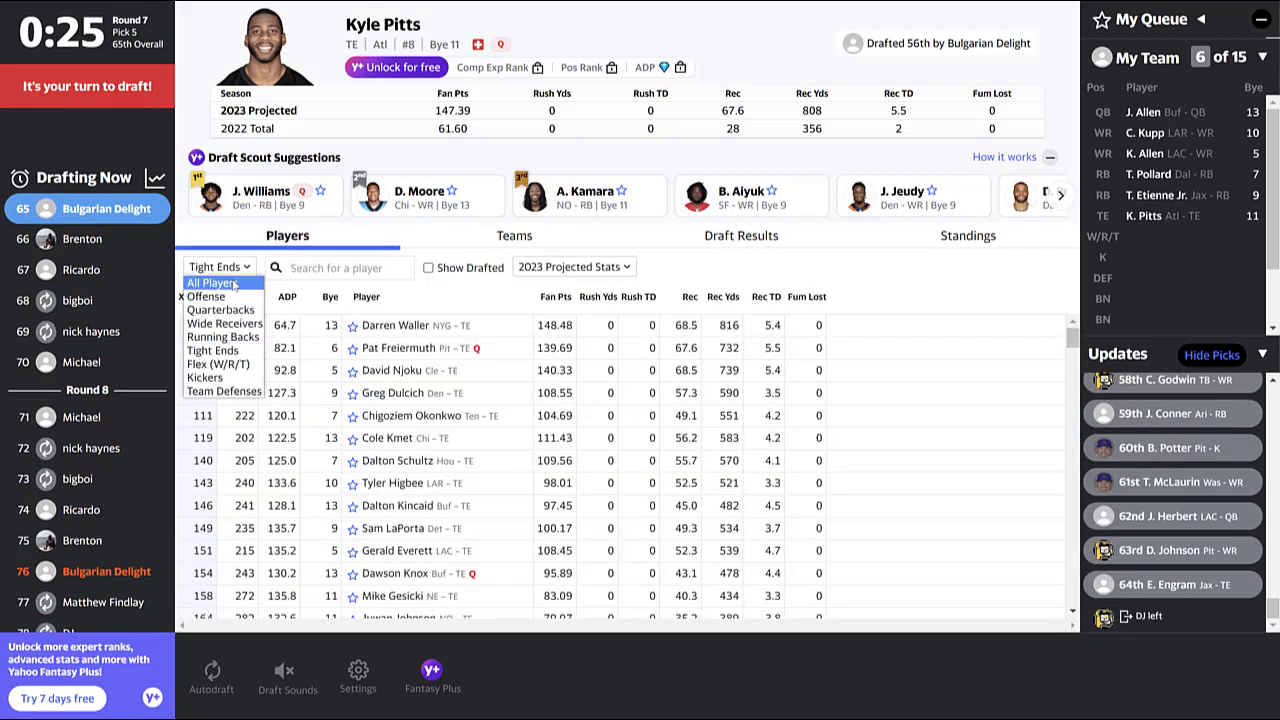
{"action": "left_click", "coordinate": [212, 283]}
{"action": "left_click", "coordinate": [458, 333]}
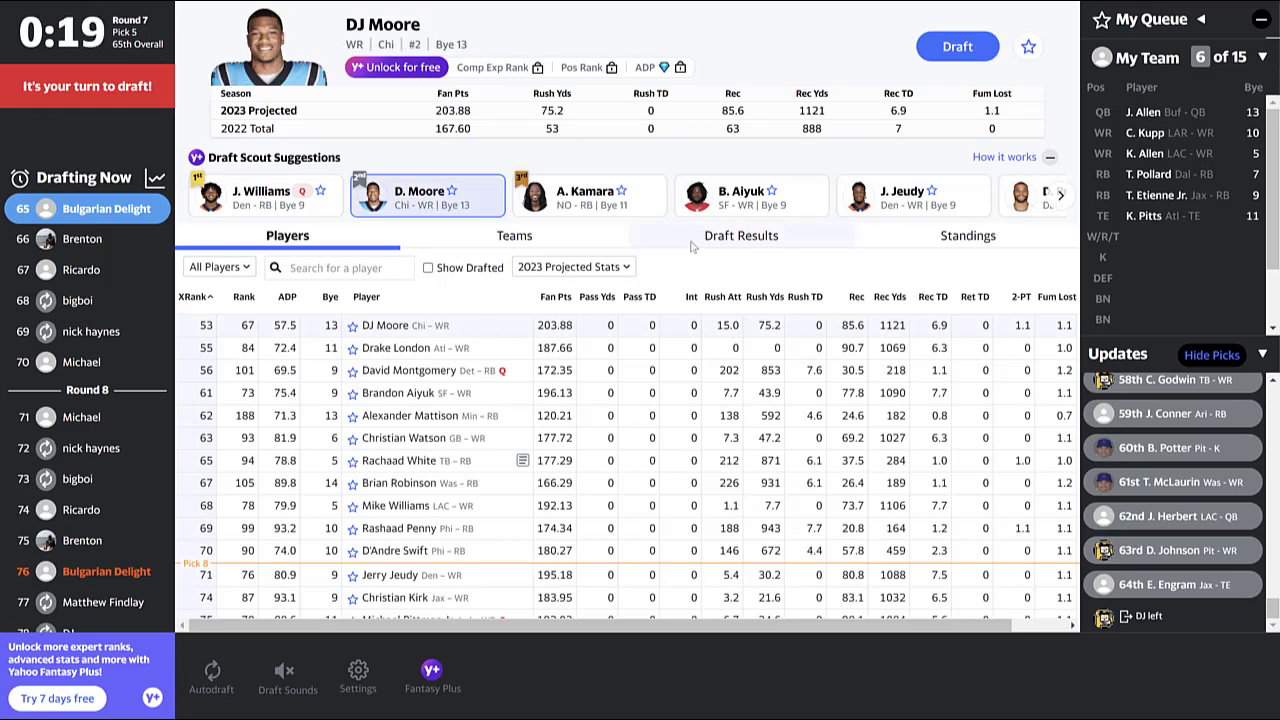
{"action": "left_click", "coordinate": [955, 47]}
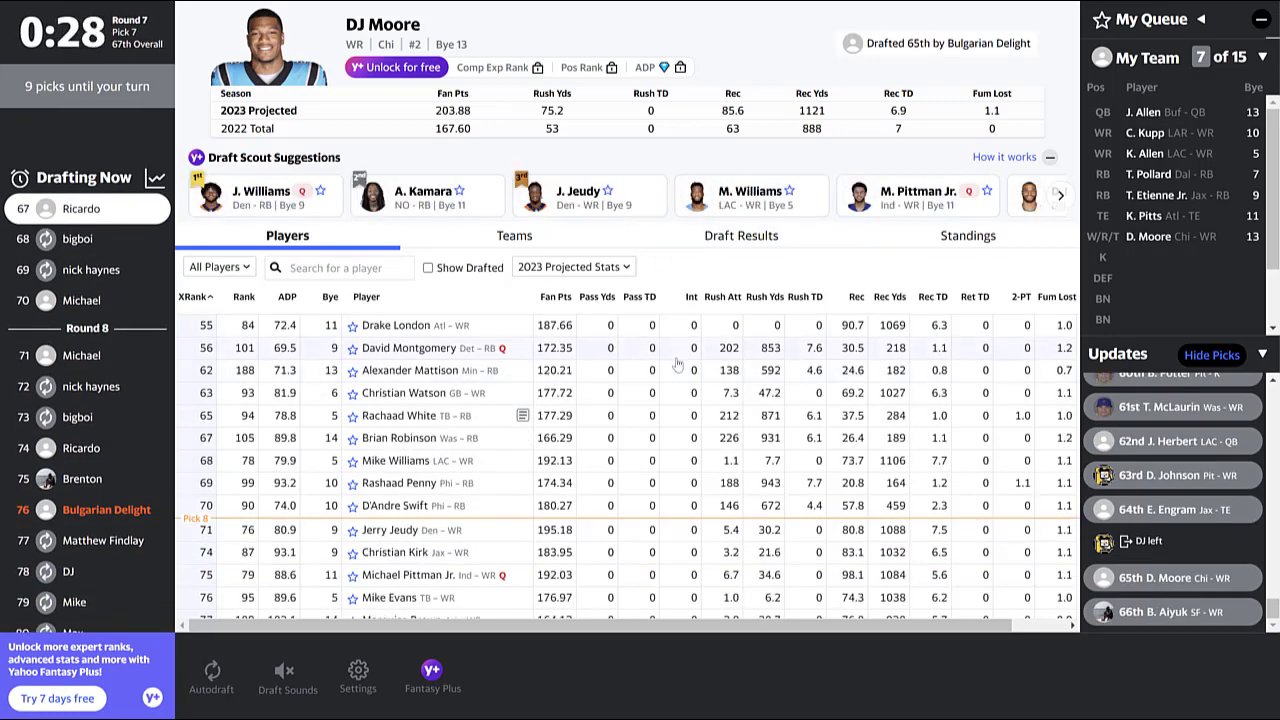
Examine the round 7 picks on the draft board and compare the remaining Running Backs with the remaining Wide Receivers
{"action": "left_click", "coordinate": [733, 238]}
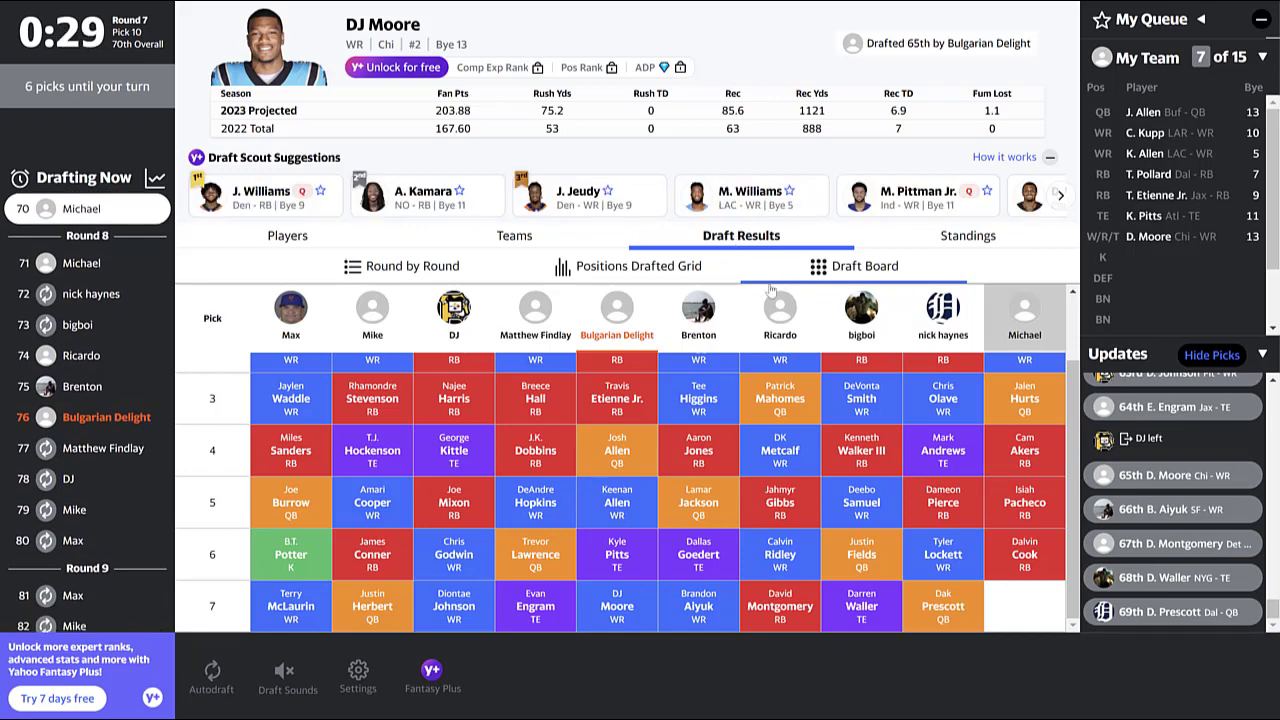
{"action": "left_click", "coordinate": [311, 237]}
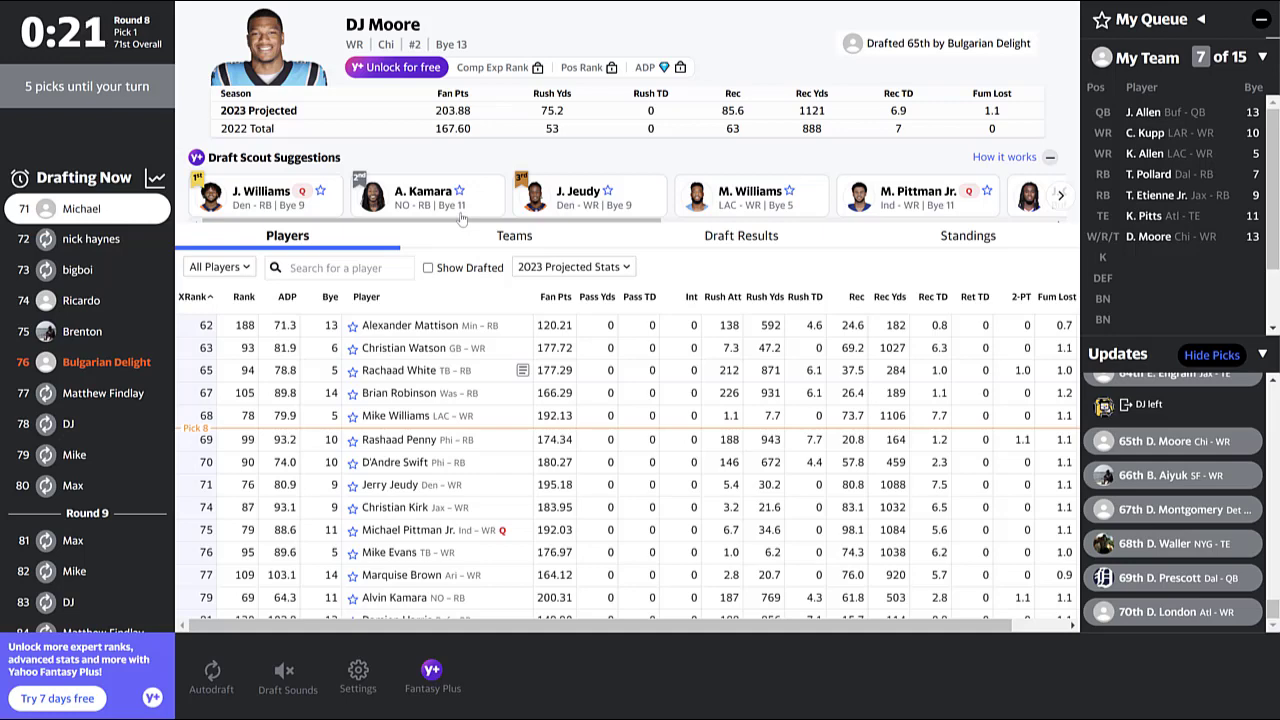
{"action": "left_click", "coordinate": [242, 271]}
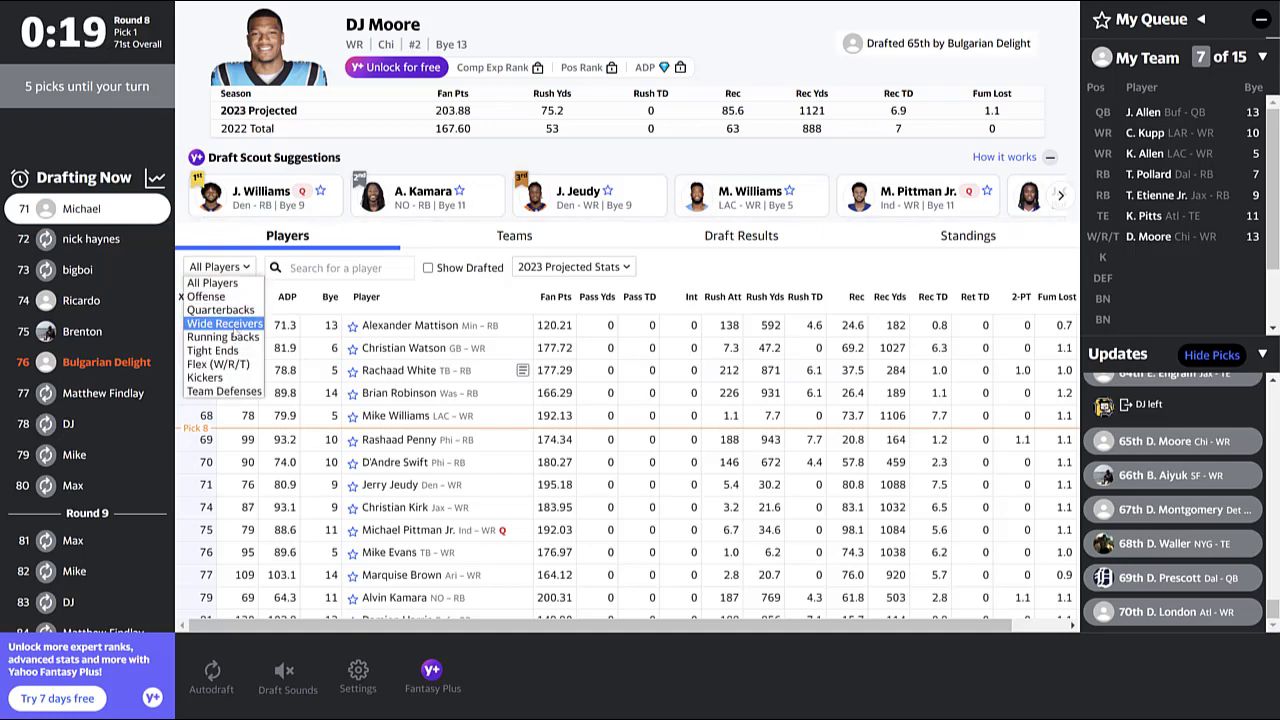
{"action": "left_click", "coordinate": [223, 337]}
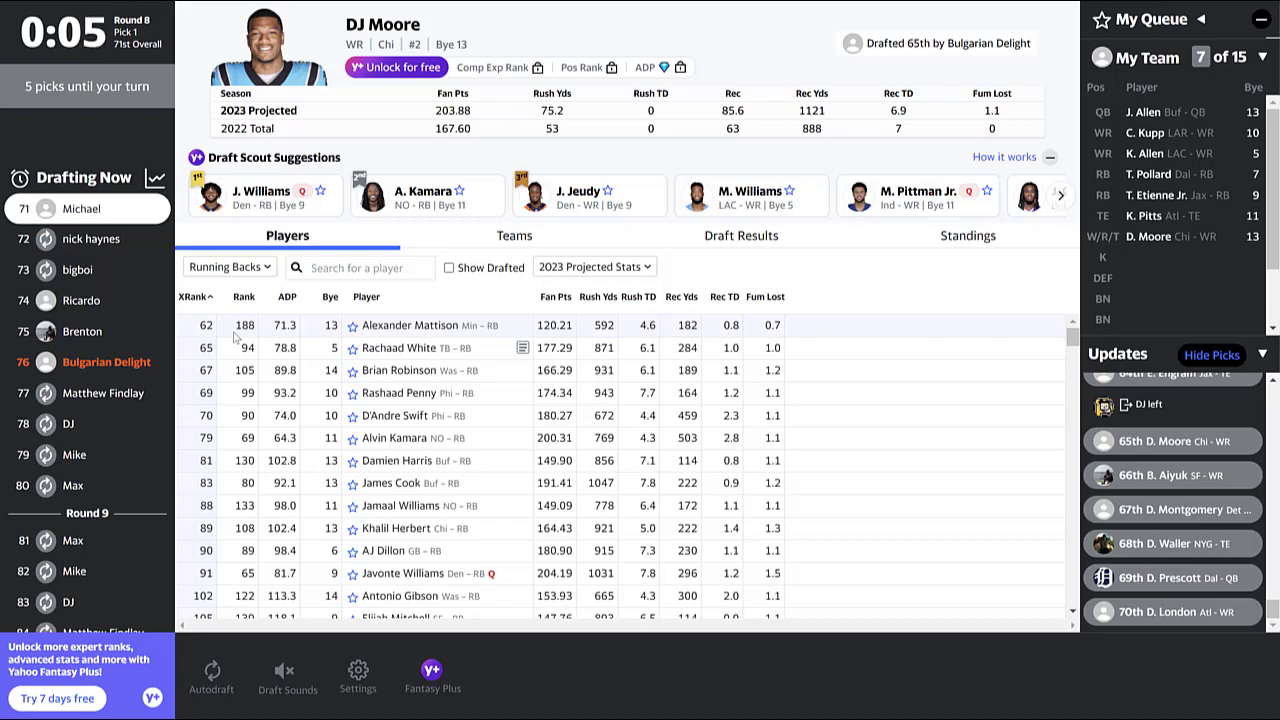
{"action": "left_click", "coordinate": [250, 267]}
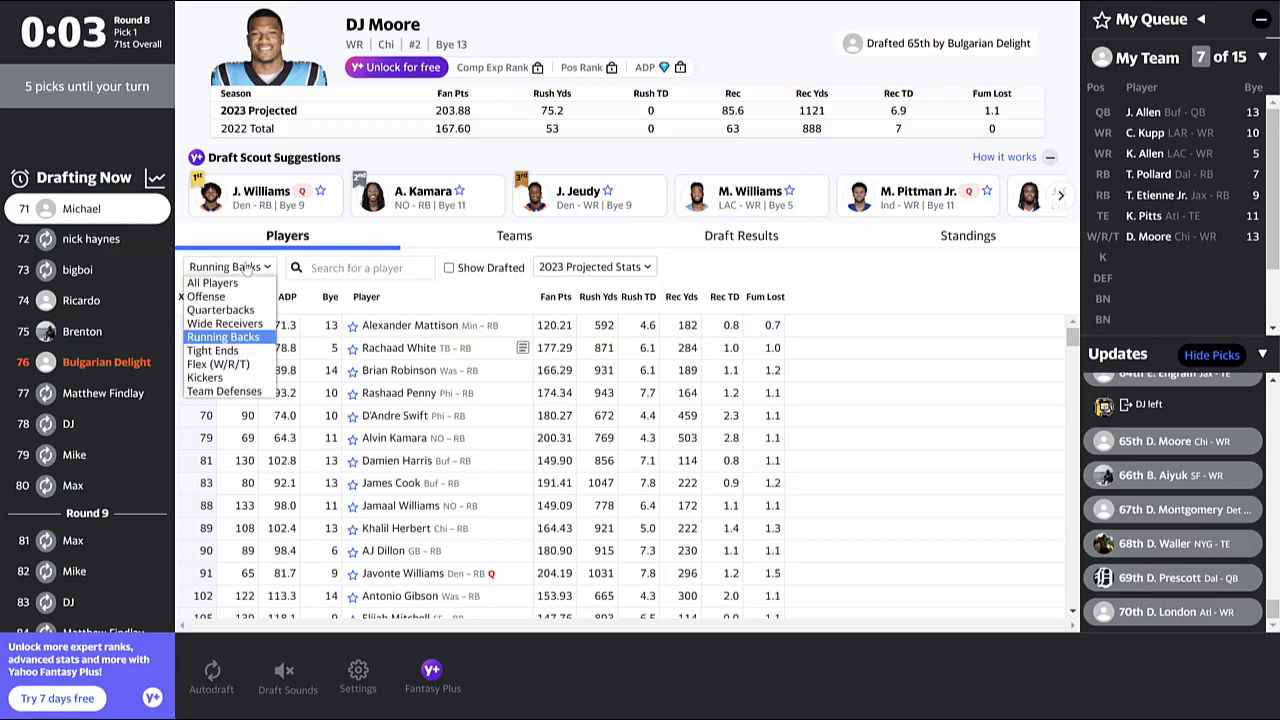
{"action": "left_click", "coordinate": [258, 325]}
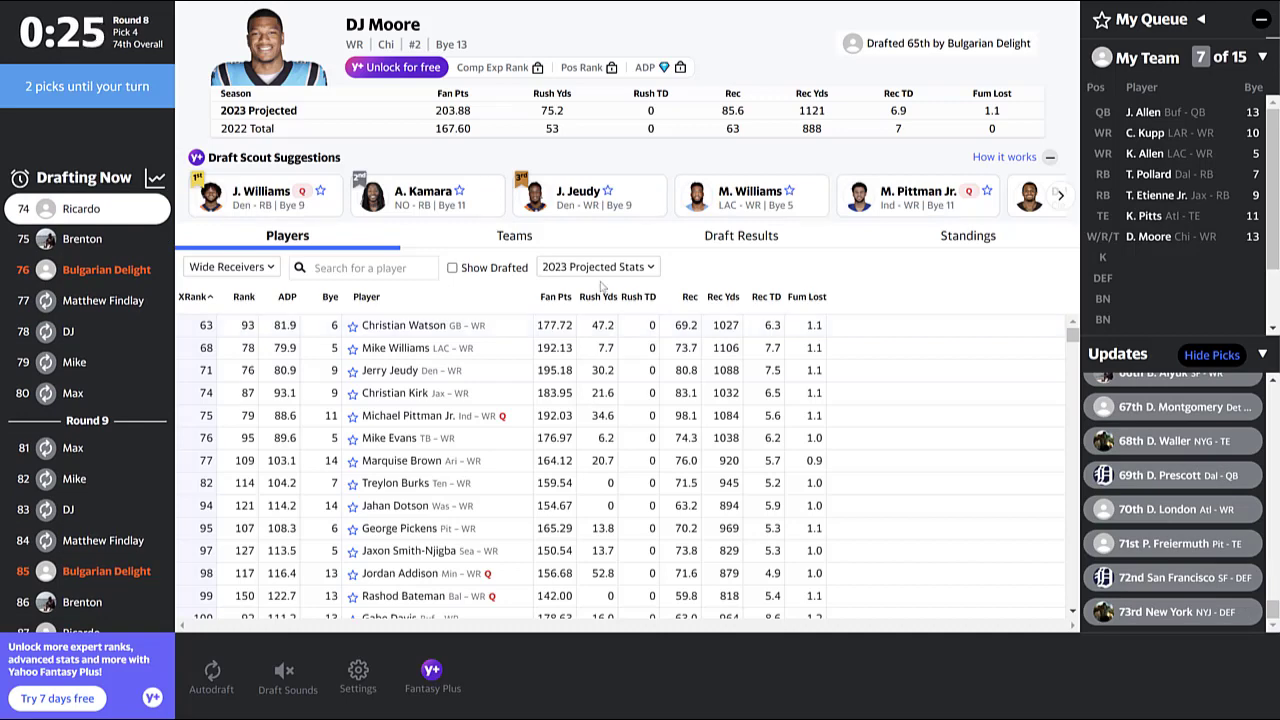
Check the other teams' round 8 picks and draft Alvin Kamara from the Running Backs list
{"action": "left_click", "coordinate": [737, 238]}
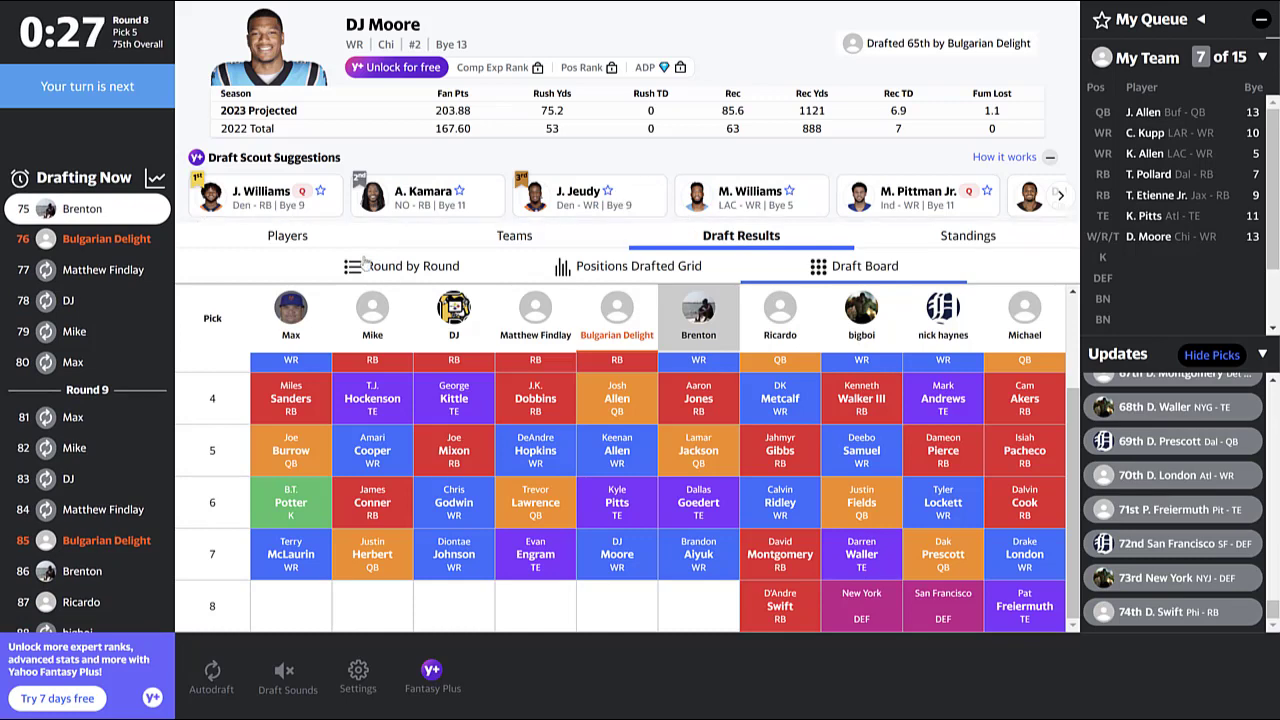
{"action": "left_click", "coordinate": [290, 238]}
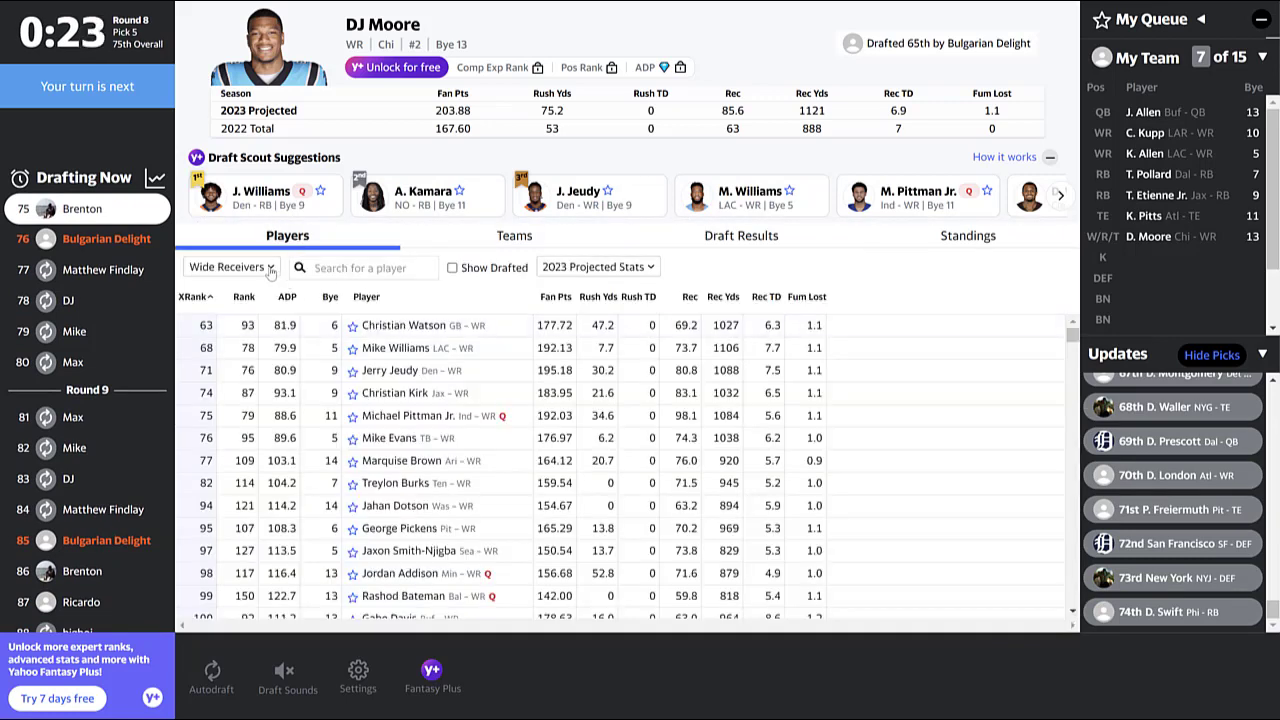
{"action": "left_click", "coordinate": [265, 268]}
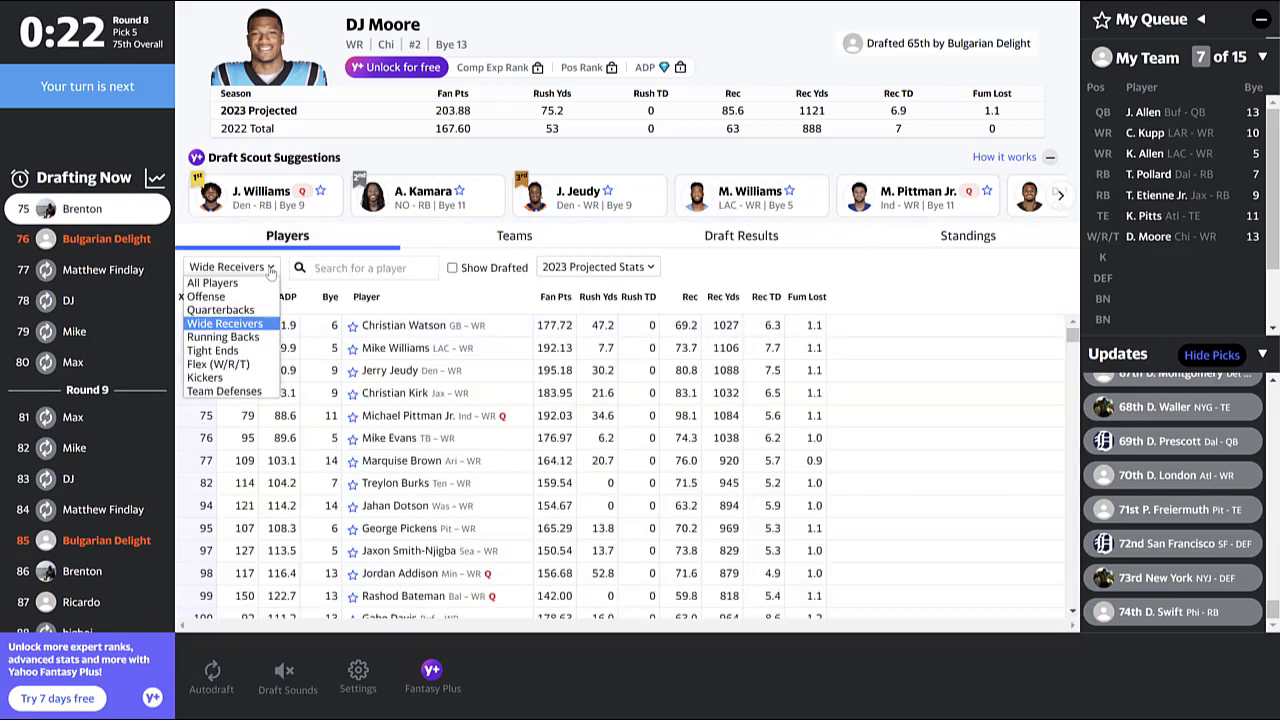
{"action": "left_click", "coordinate": [252, 337]}
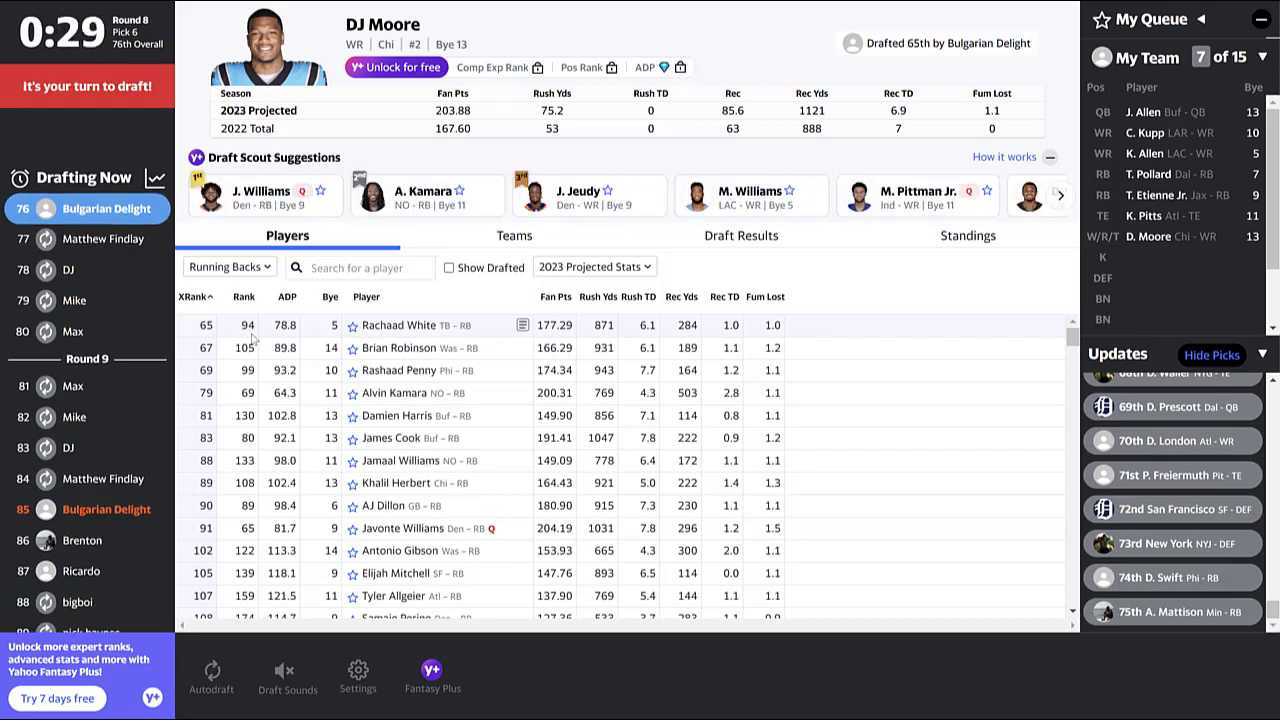
{"action": "left_click", "coordinate": [406, 396]}
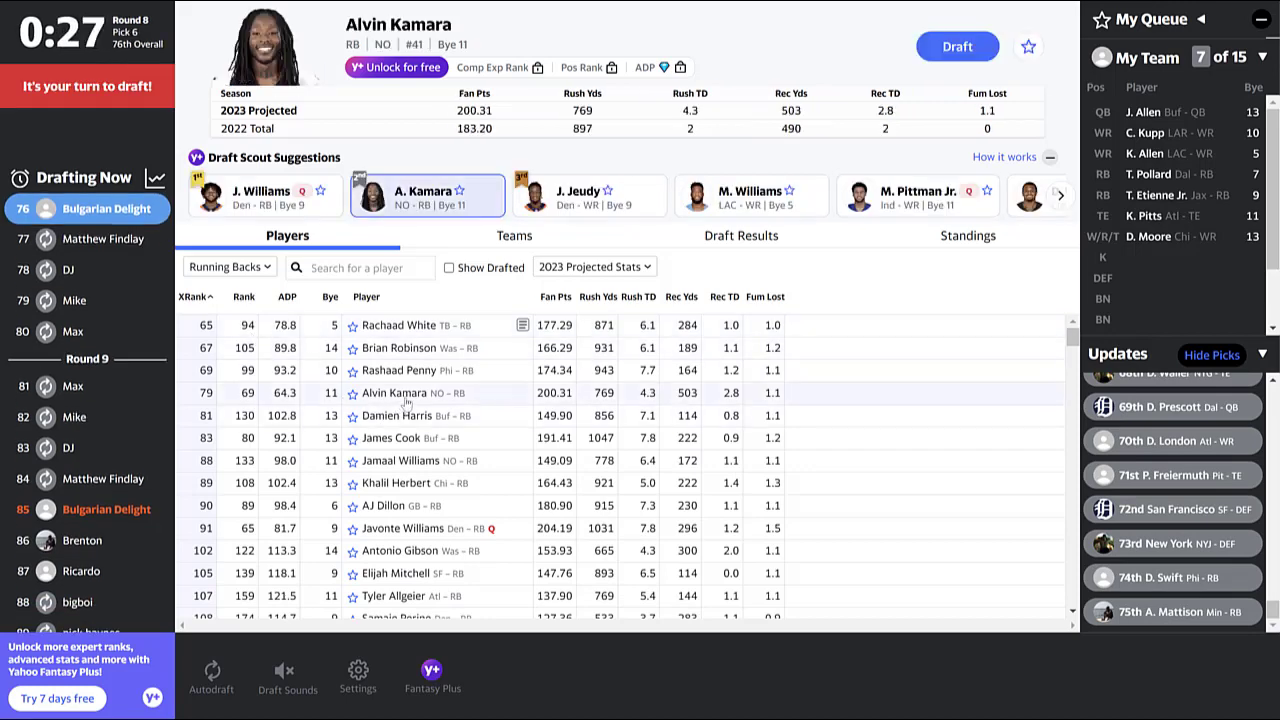
{"action": "left_click", "coordinate": [957, 47]}
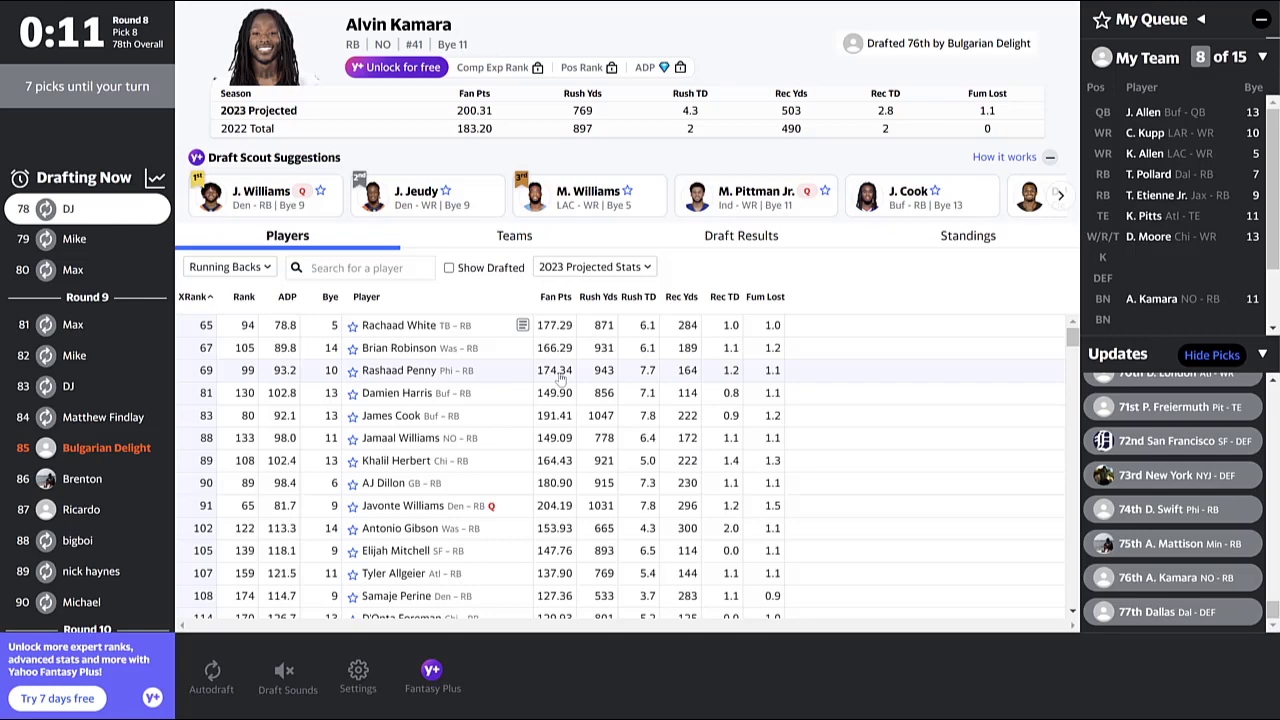
Review the draft board, and draft Marquise Brown from the Wide Receivers list in round 9
{"action": "left_click", "coordinate": [751, 241]}
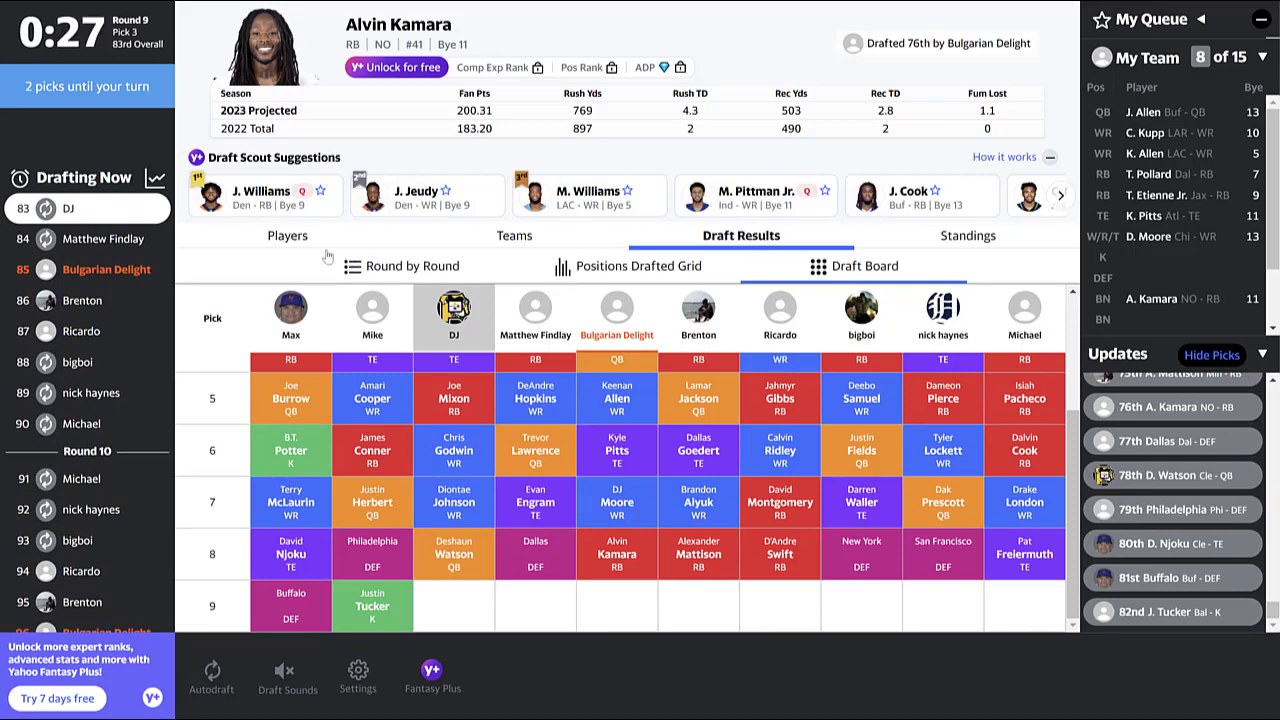
{"action": "left_click", "coordinate": [288, 238]}
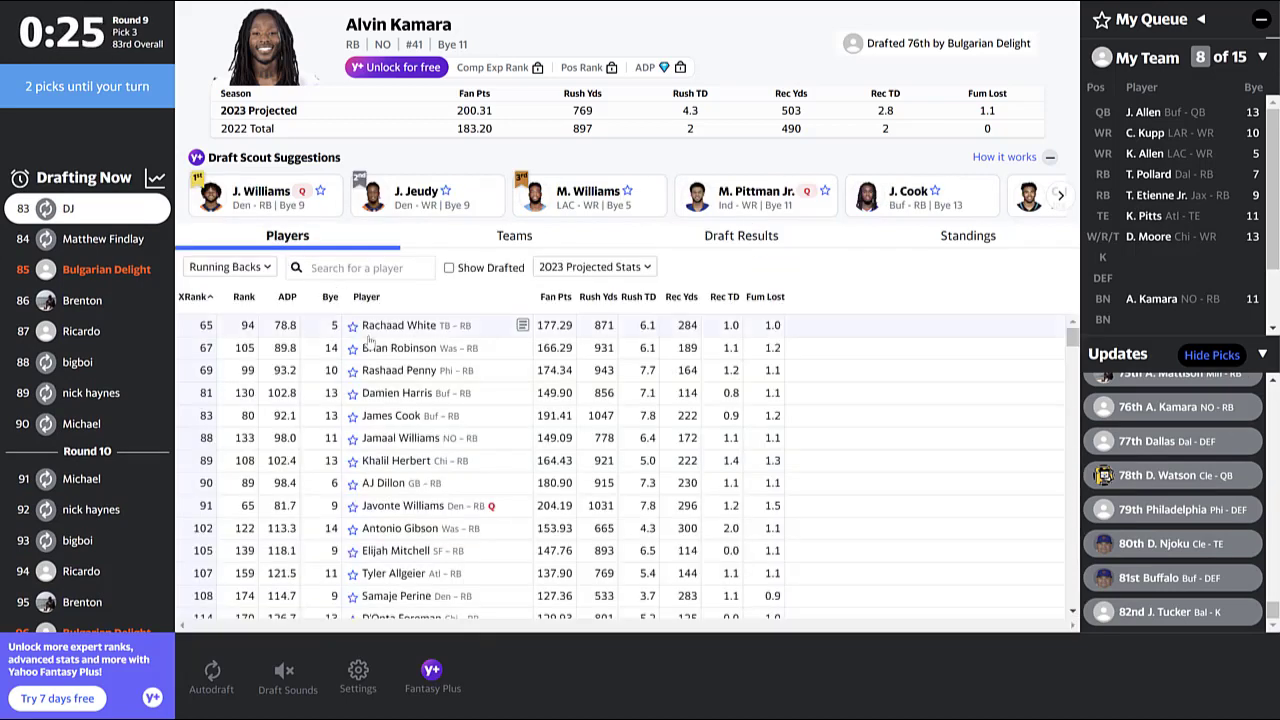
{"action": "left_click", "coordinate": [266, 268]}
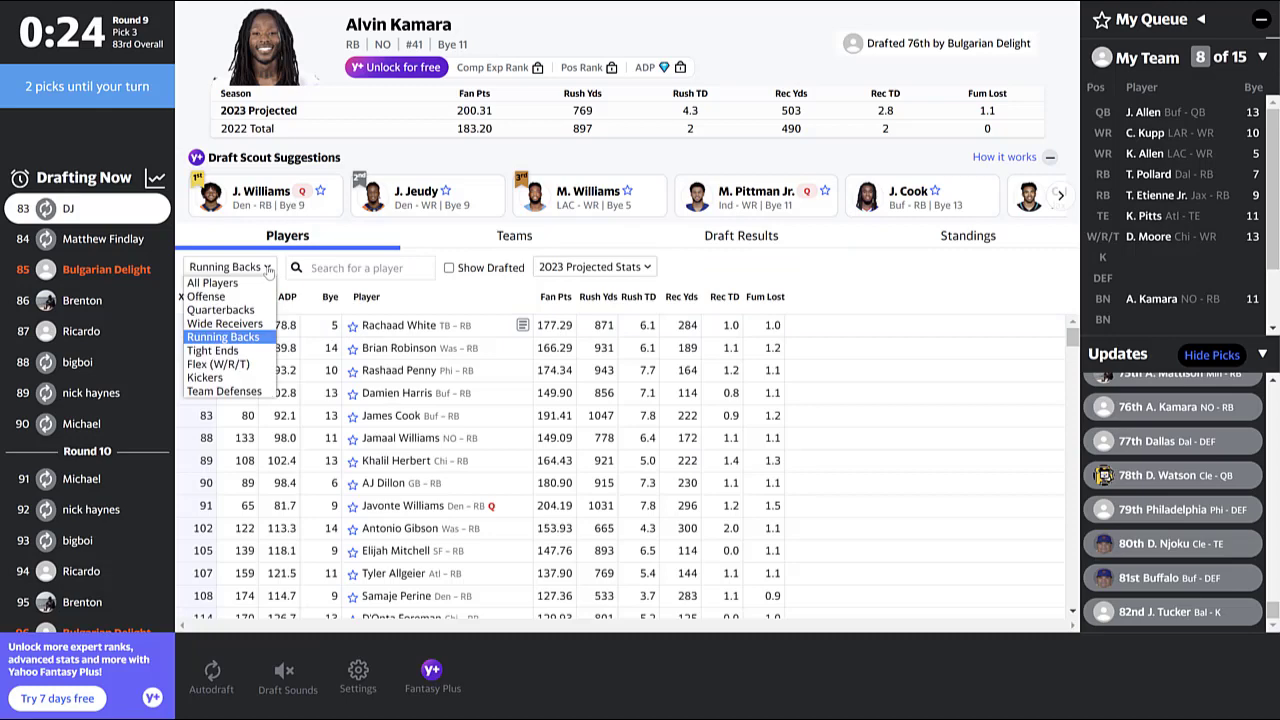
{"action": "left_click", "coordinate": [226, 325]}
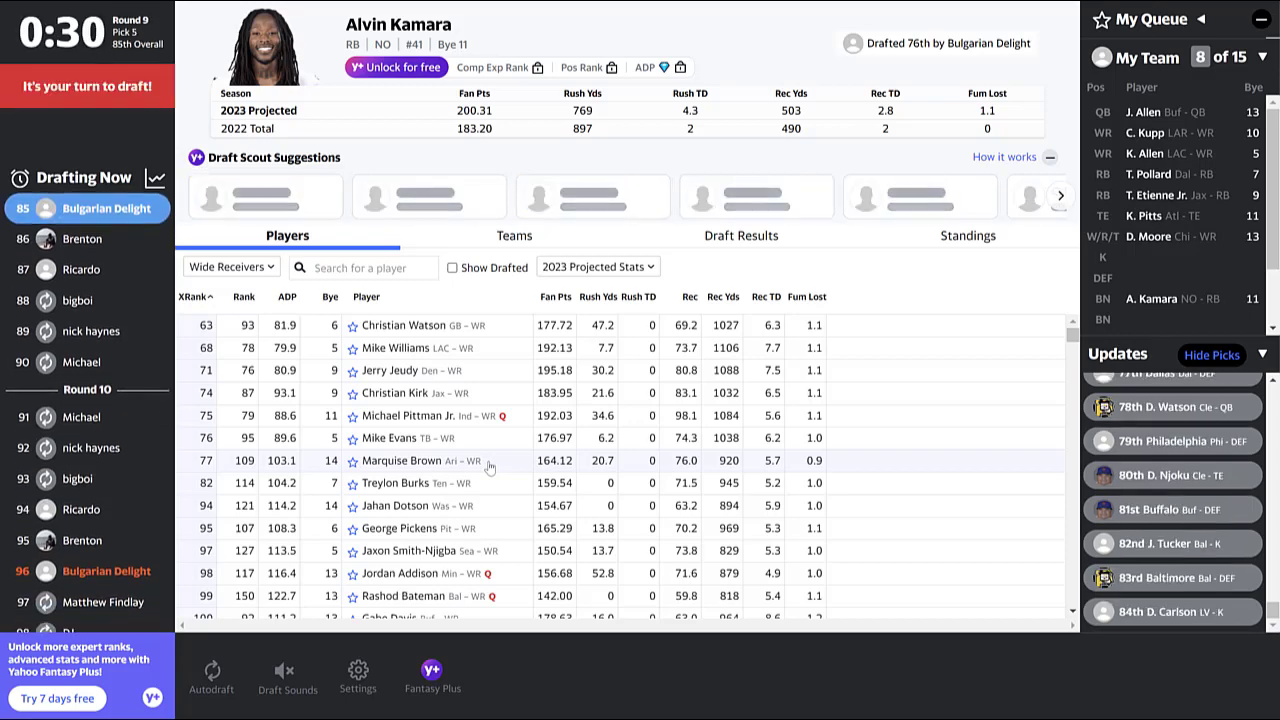
{"action": "left_click", "coordinate": [458, 467]}
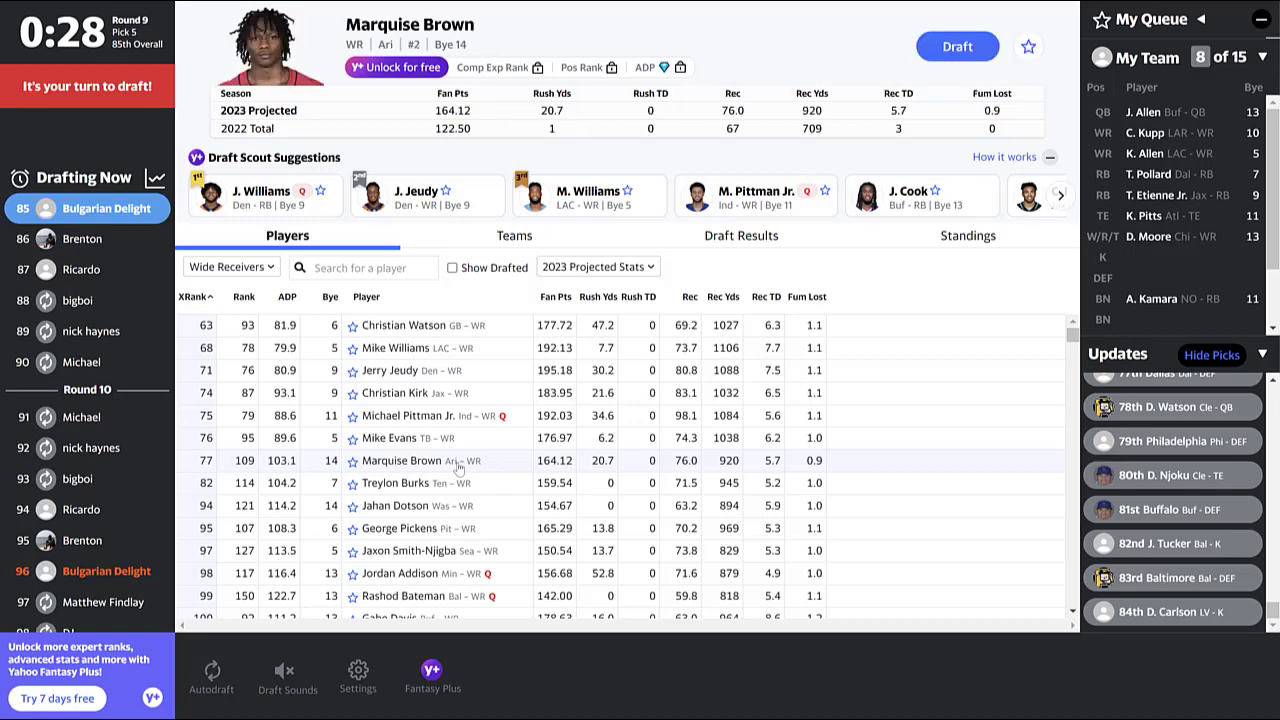
{"action": "left_click", "coordinate": [957, 48]}
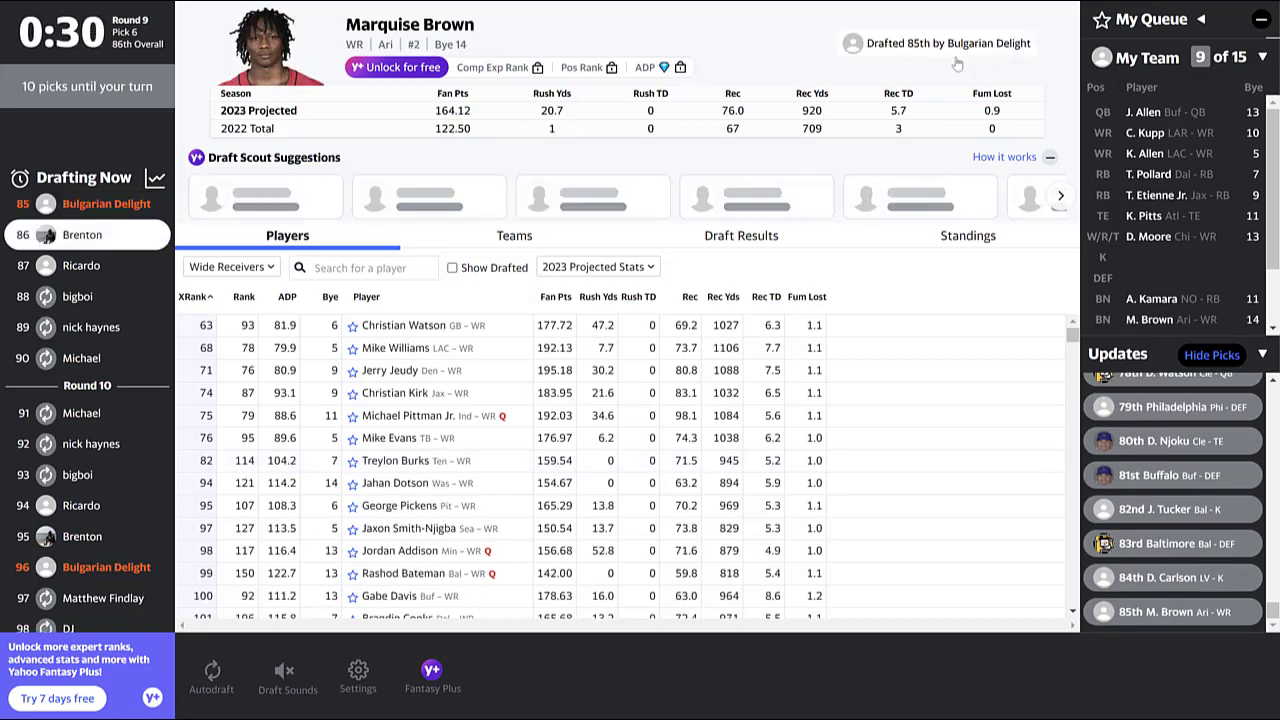